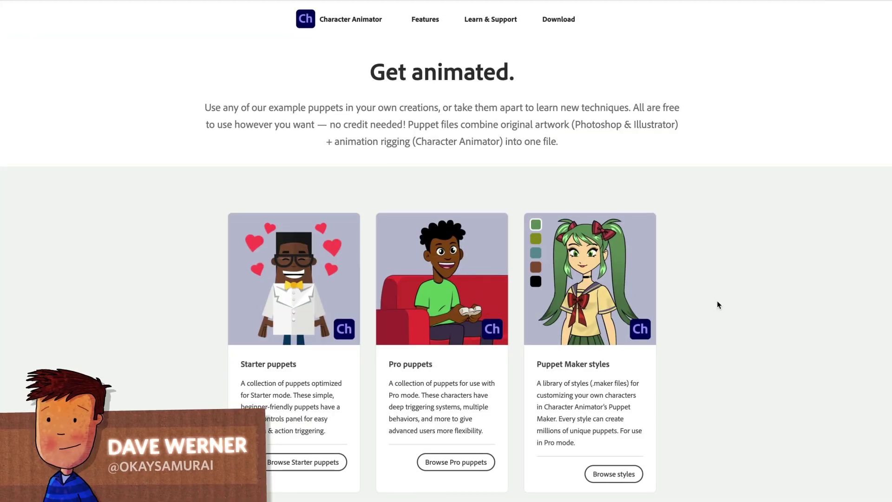
Scroll the example puppets page down to the three collection cards and back up
scroll(719, 306, "down", 3)
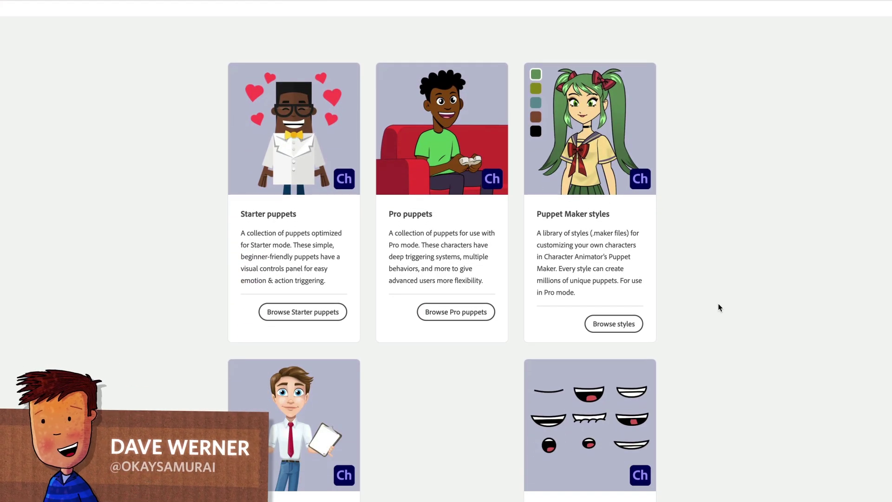
scroll(718, 304, "up", 1)
scroll(718, 308, "up", 2)
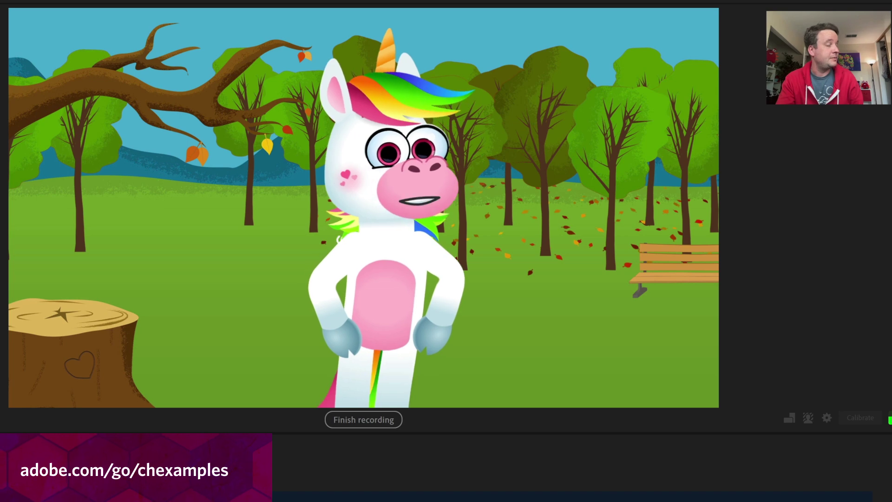
Fire the unicorn's floating heart, Angry and Bored triggers
left_click(679, 179)
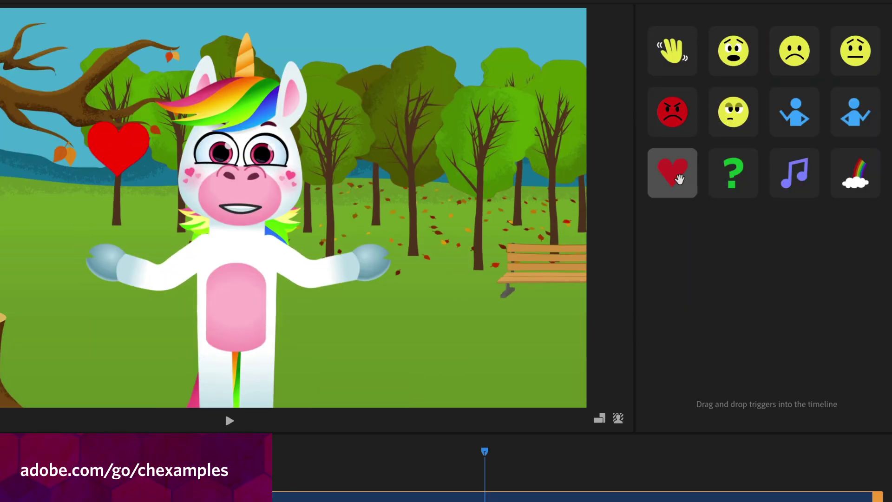
left_click(673, 113)
left_click(721, 116)
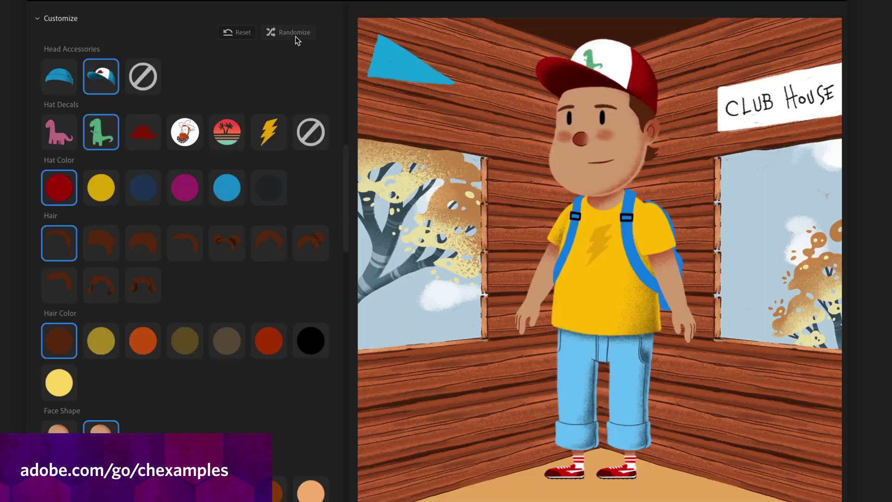
Randomize the clubhouse kid's hat, hair and outfit four times
left_click(296, 36)
left_click(295, 36)
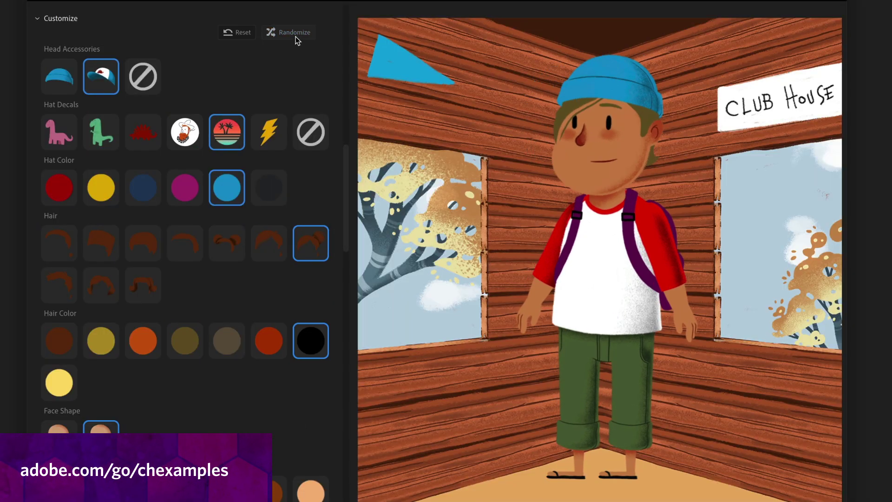
left_click(295, 36)
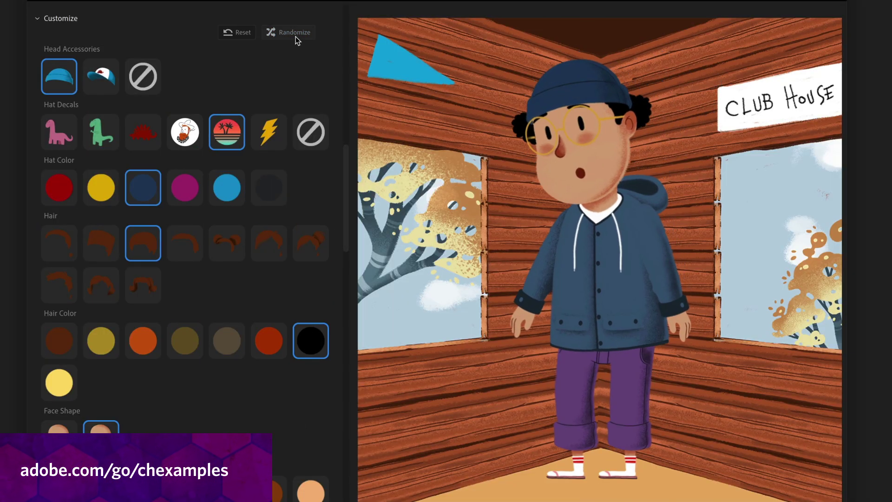
left_click(295, 37)
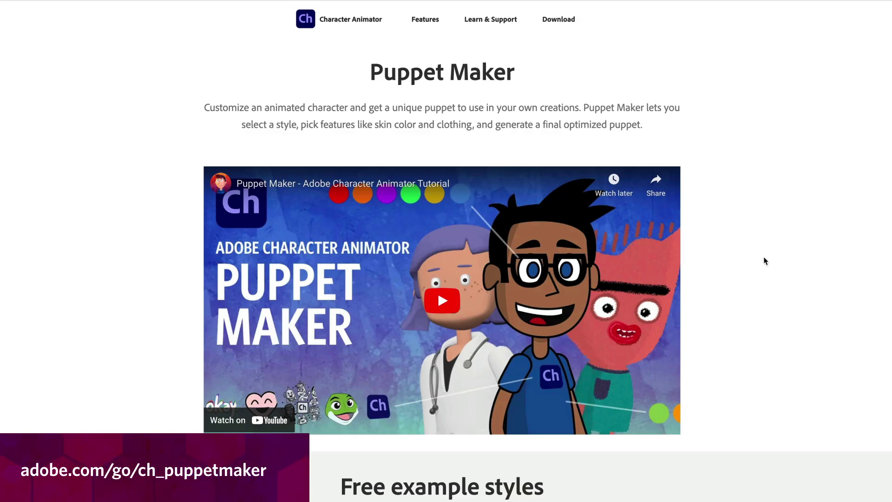
Scroll the Puppet Maker page down to its Free example styles
scroll(752, 267, "down", 10)
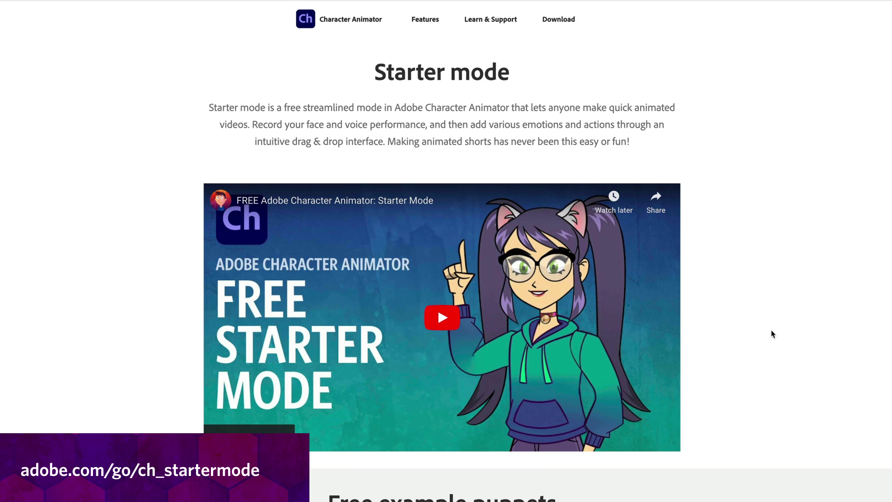
Scroll the Starter mode page down to its Free example puppets
scroll(769, 329, "down", 10)
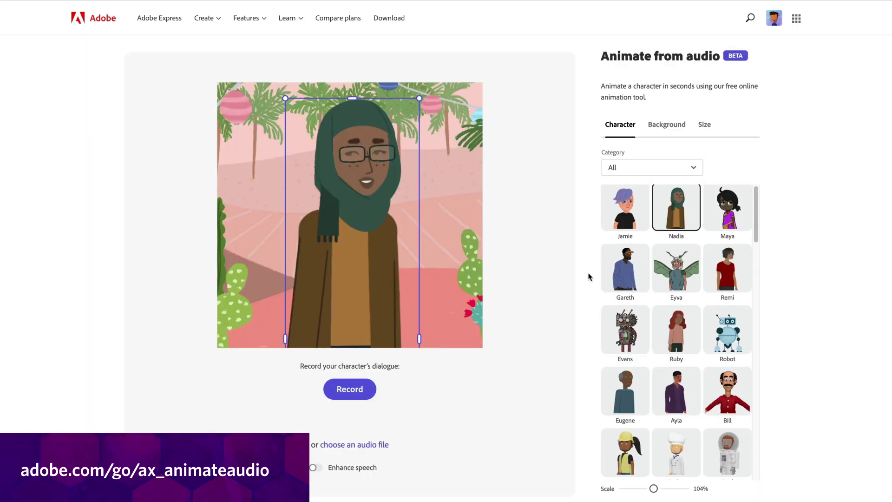
Try Gareth, Remi, Ruby and Eugene as the animated character, settling on Ayla
left_click(622, 272)
left_click(729, 273)
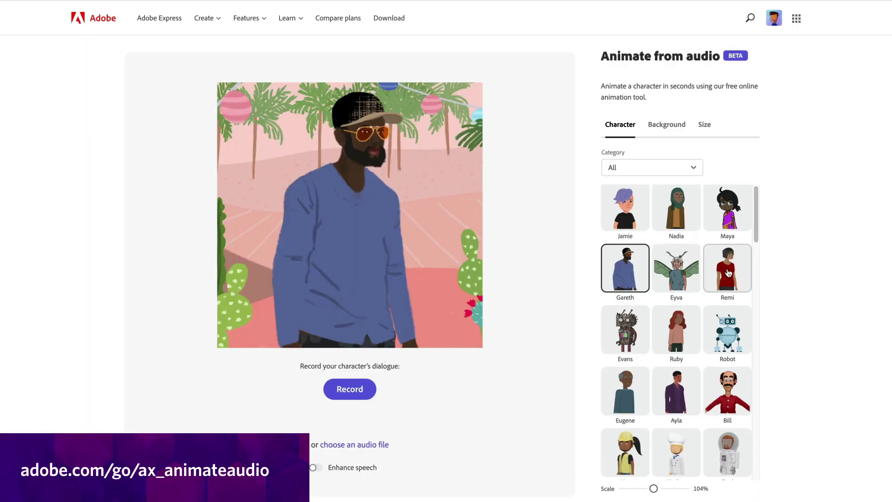
left_click(679, 341)
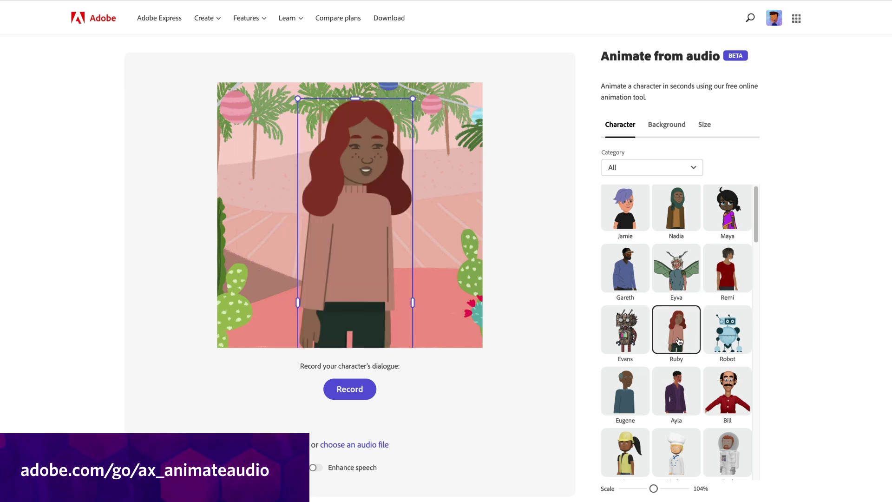
left_click(628, 404)
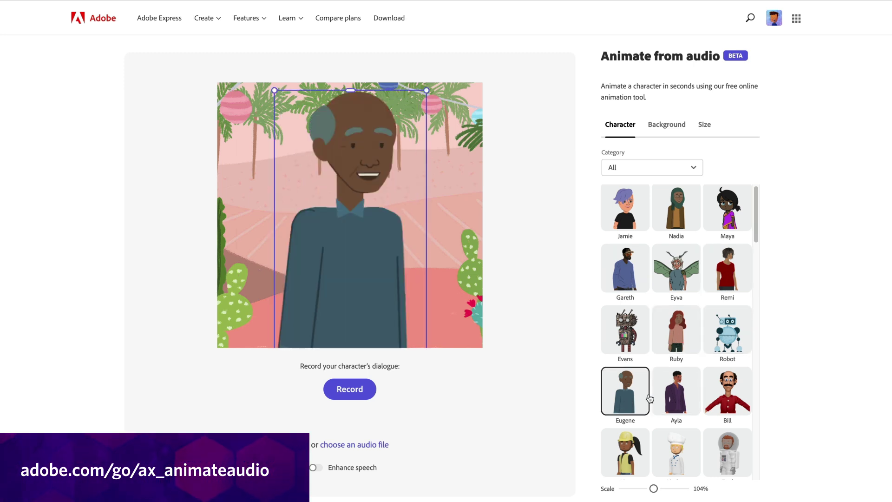
left_click(679, 400)
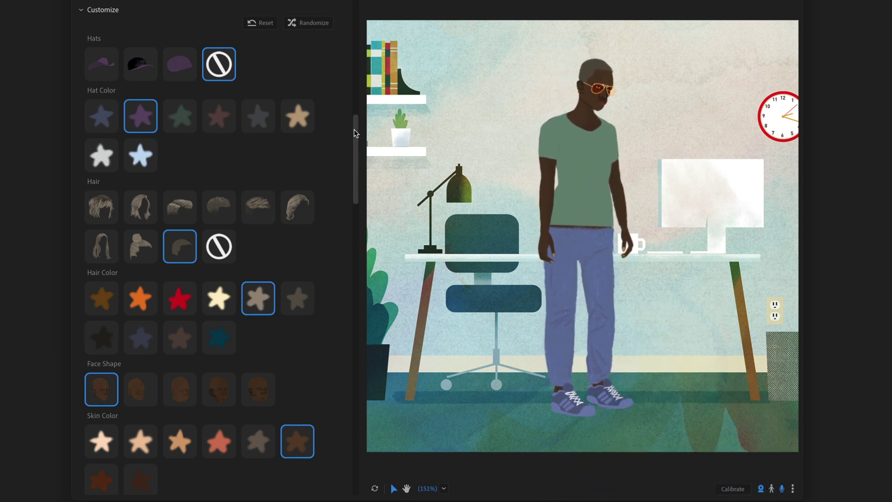
Randomize Mercer nine times until he wears orange glasses, a navy floral shirt and red flip-flops
left_click(320, 24)
left_click(319, 24)
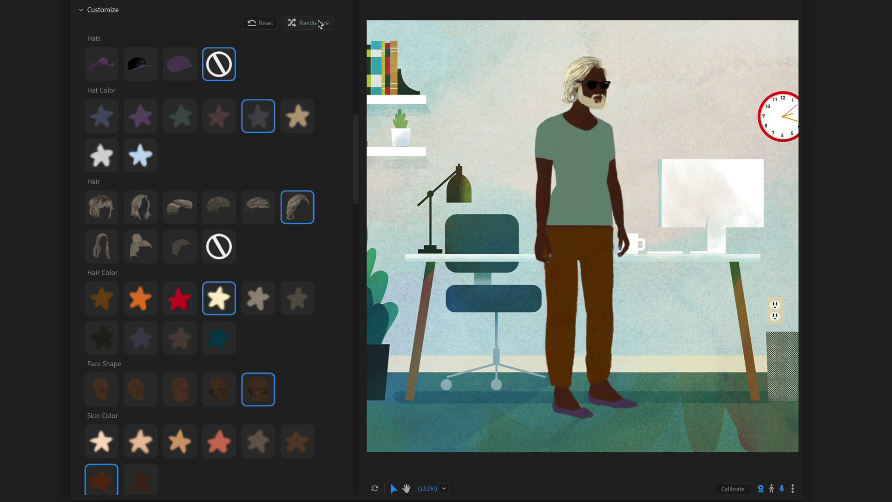
left_click(320, 25)
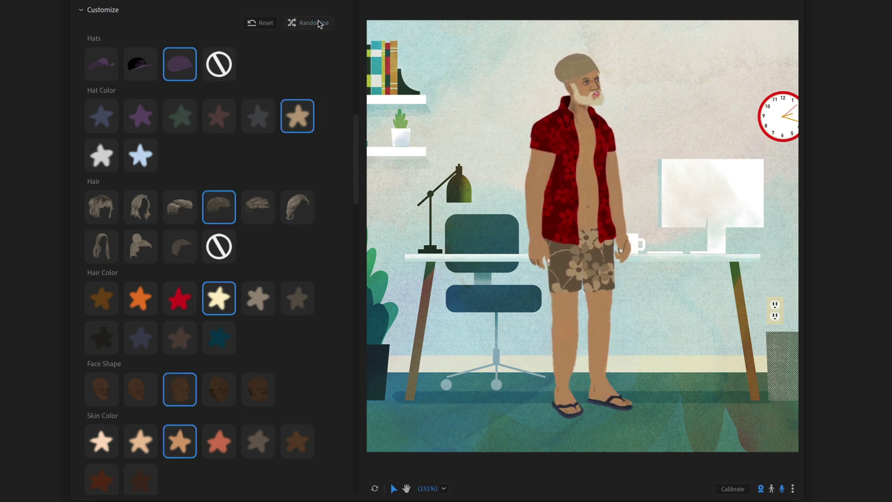
left_click(320, 25)
left_click(320, 25)
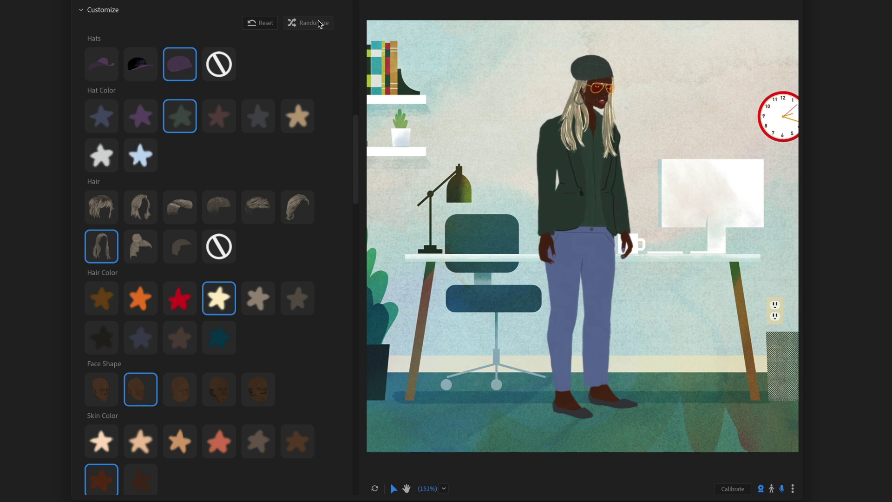
left_click(320, 24)
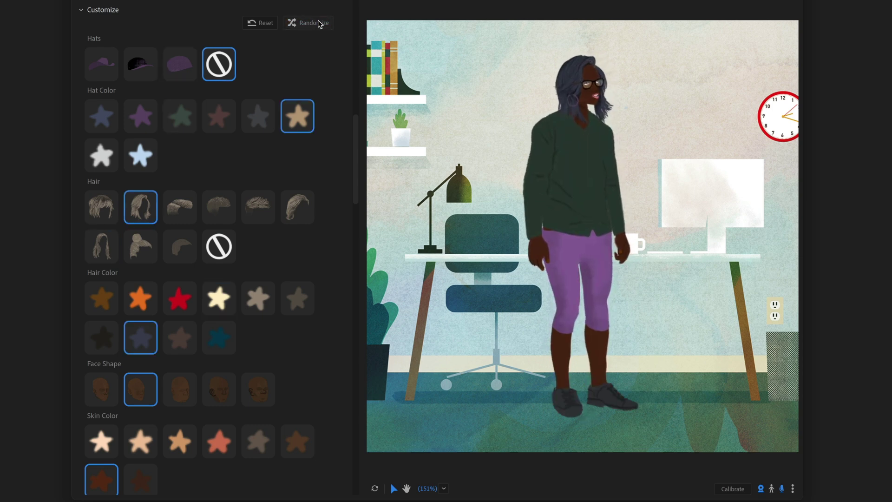
left_click(320, 25)
left_click(319, 24)
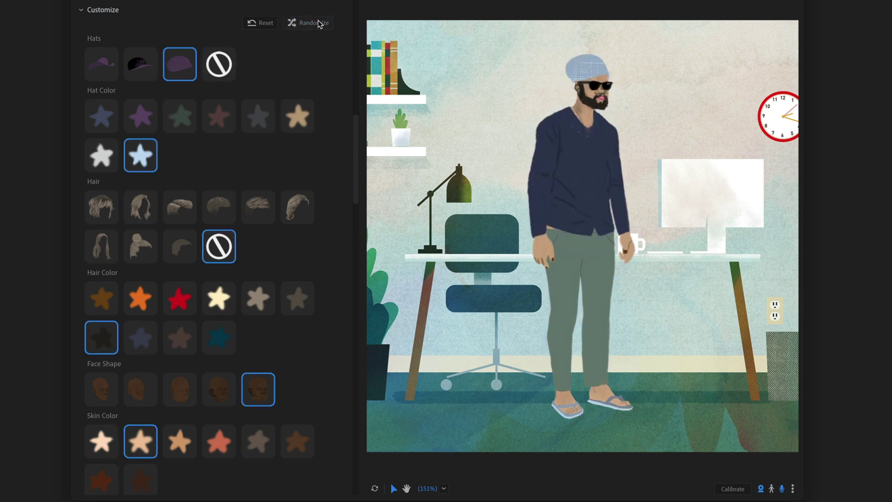
left_click(319, 25)
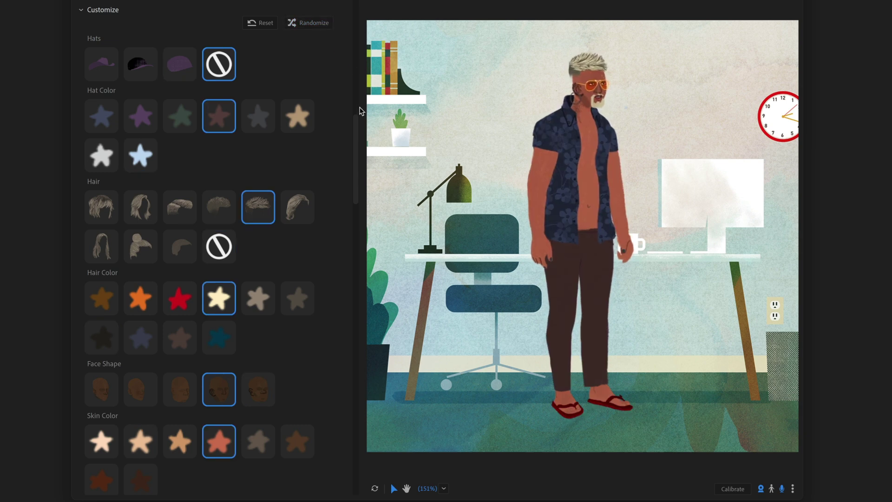
scroll(338, 153, "down", 4)
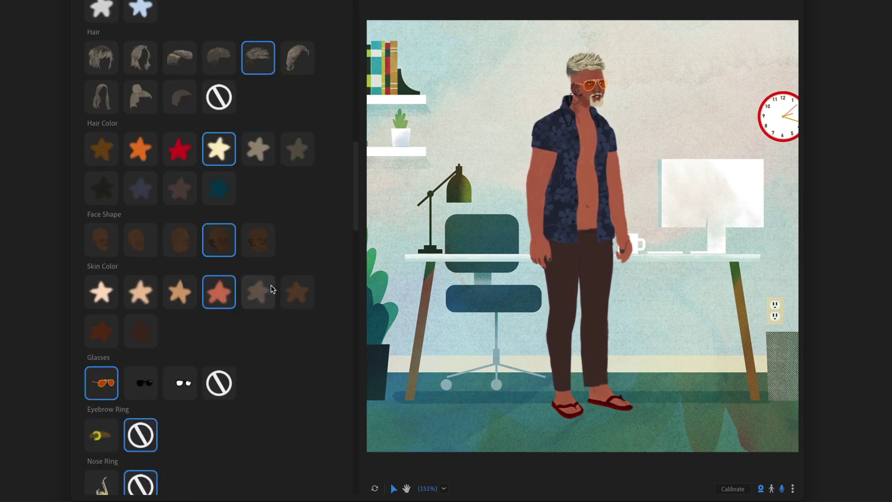
scroll(288, 279, "down", 20)
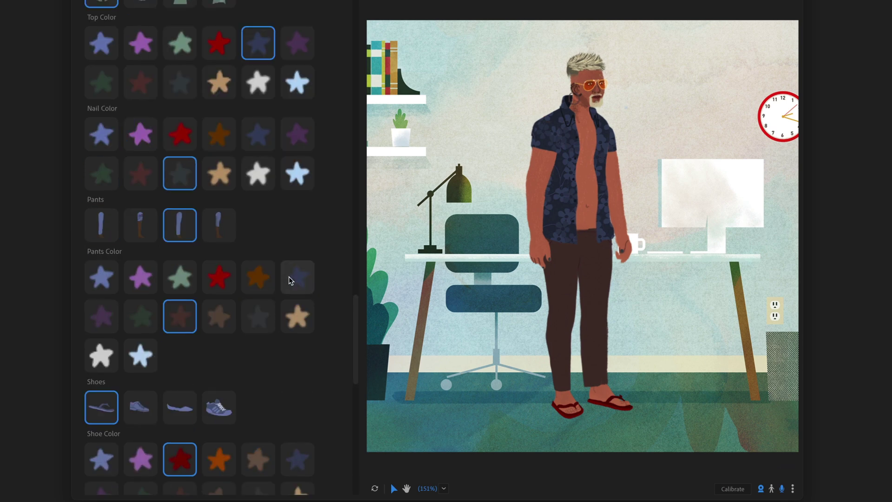
Make the floral-shirt man react angry, sad, then surprised with raised arms
scroll(288, 280, "down", 15)
left_click(211, 326)
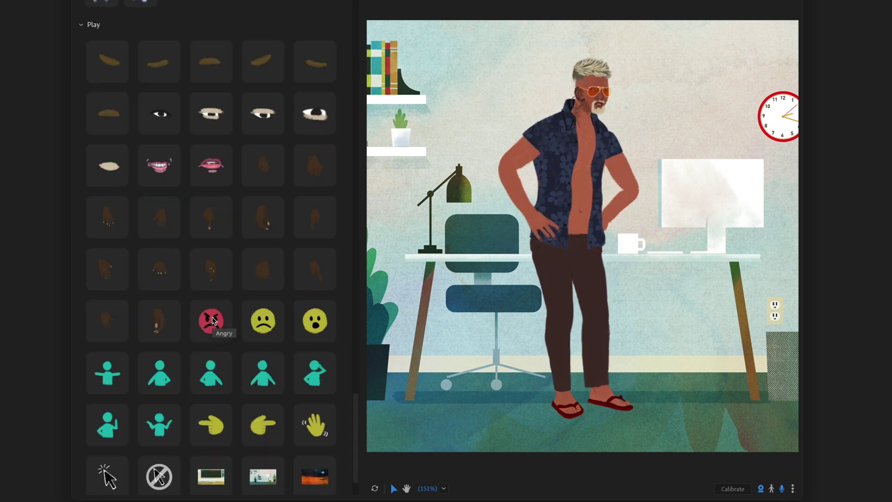
left_click(262, 325)
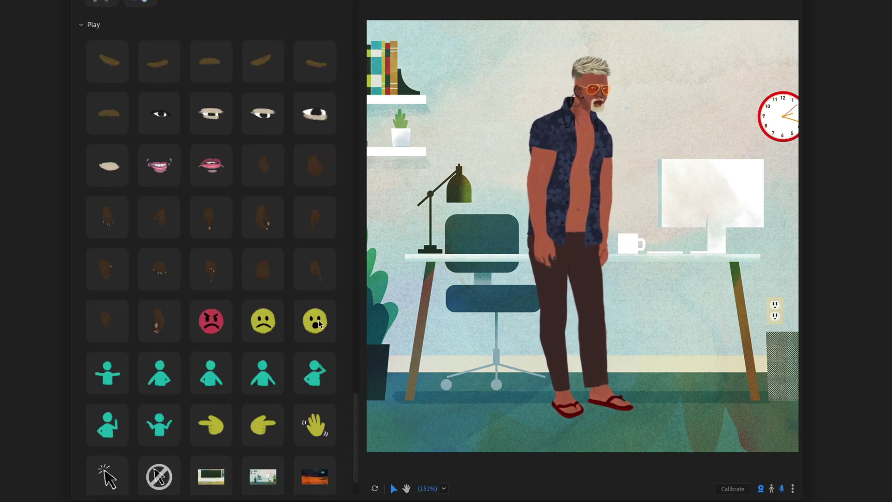
left_click(319, 324)
Trigger his arms-out, hand-on-hip, hand-on-head, Idea and shrug poses
scroll(209, 325, "down", 2)
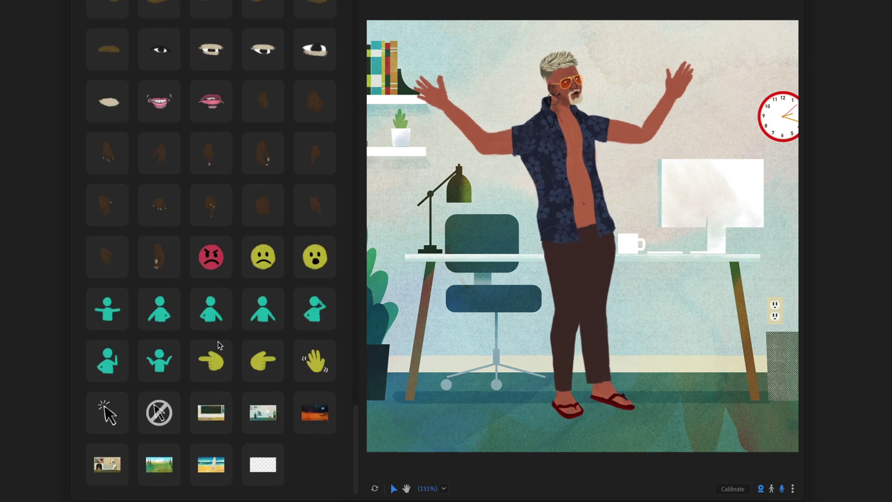
left_click(108, 327)
left_click(163, 321)
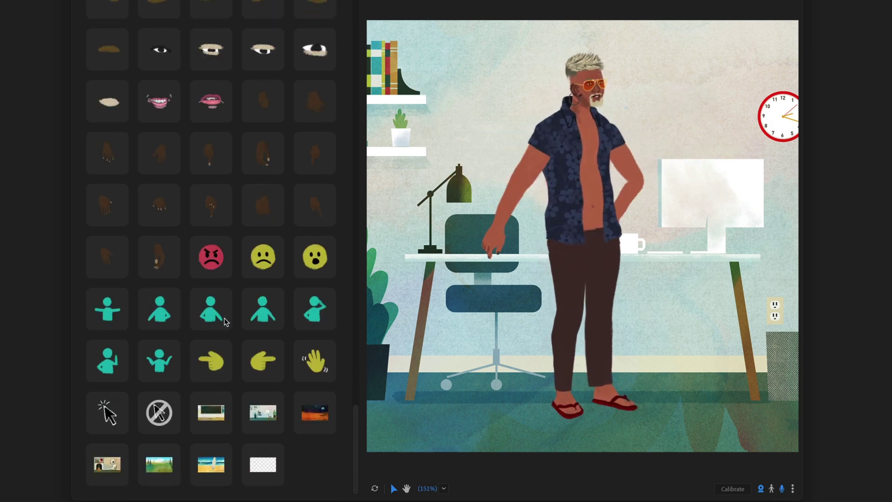
left_click(270, 320)
left_click(312, 319)
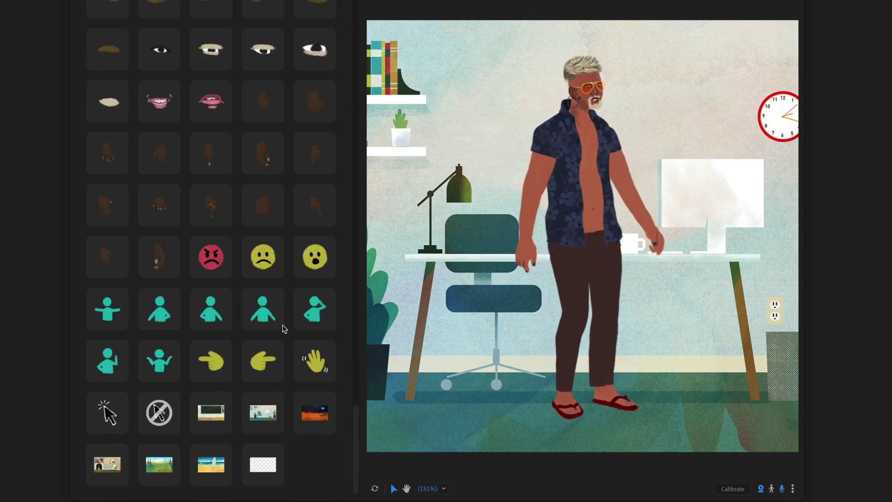
left_click(105, 364)
left_click(159, 360)
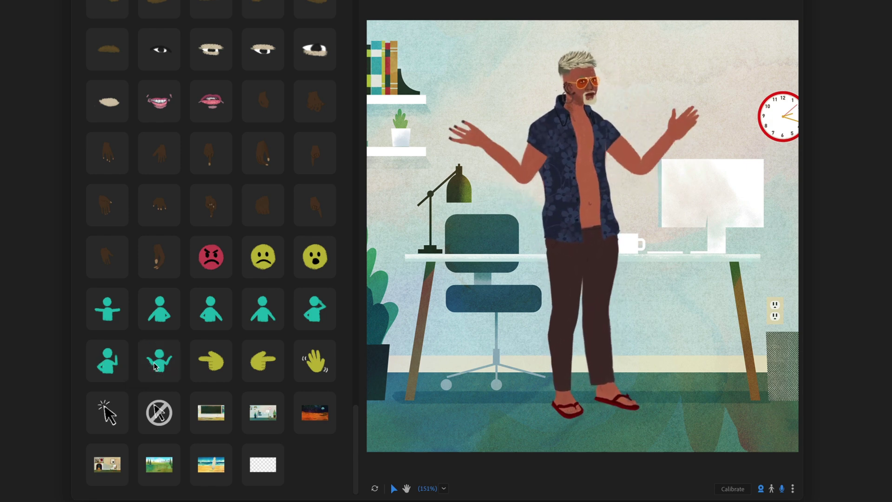
Place him on the classroom, office, Mars, living room, park and beach backgrounds
left_click(212, 419)
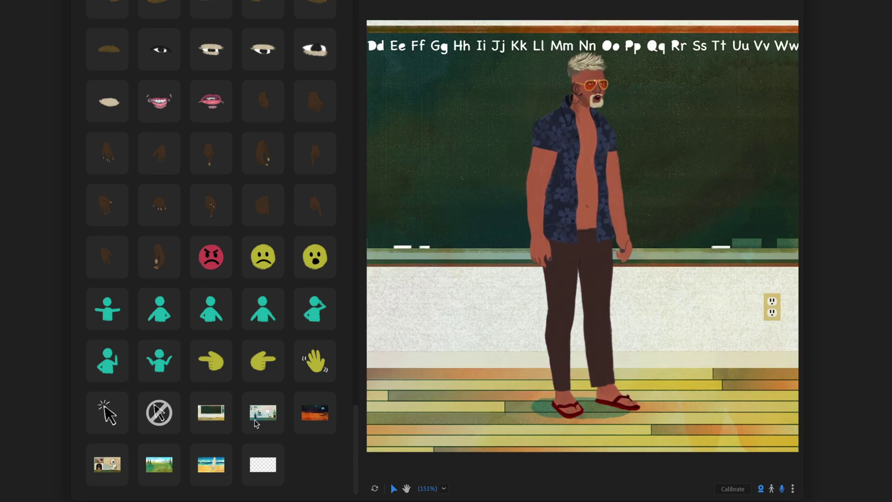
left_click(257, 423)
left_click(317, 420)
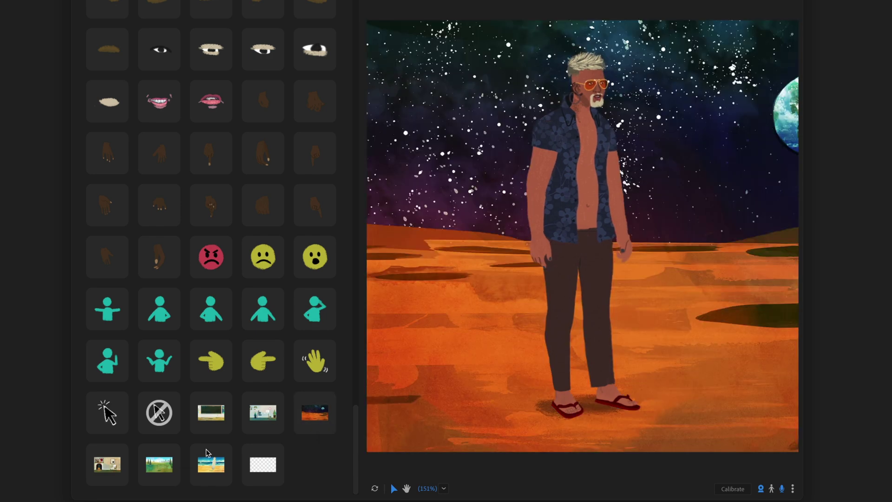
left_click(101, 463)
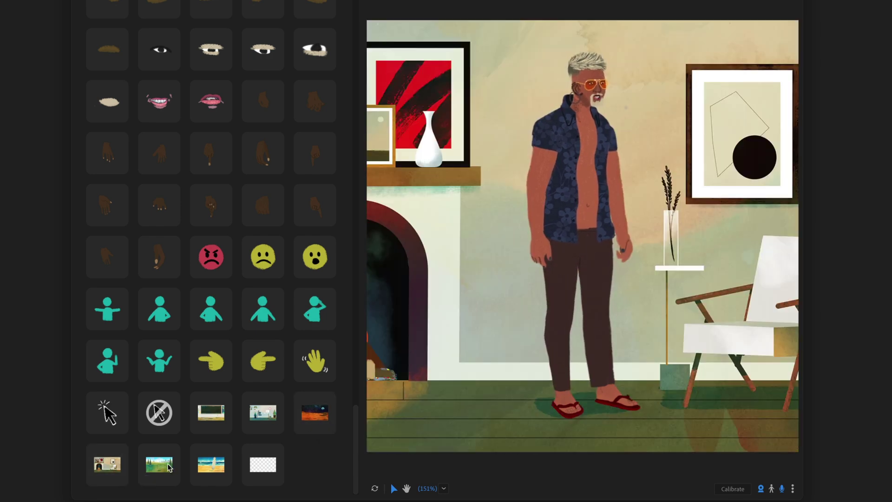
left_click(166, 464)
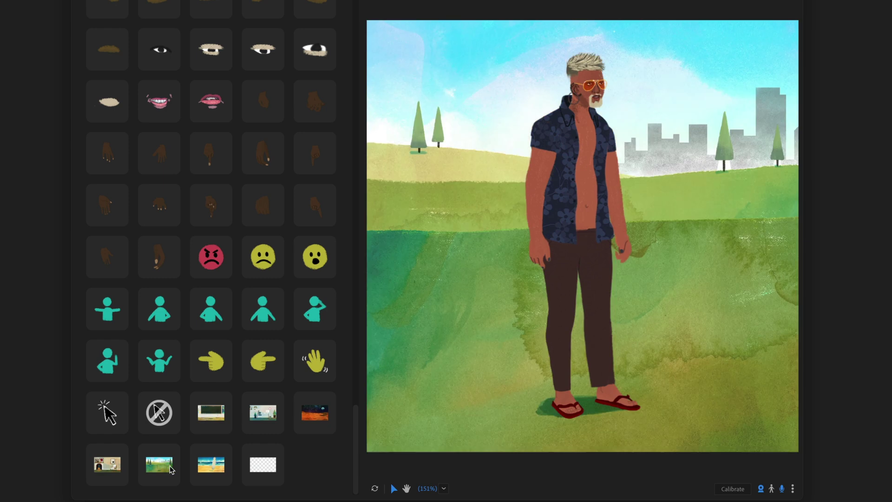
left_click(211, 472)
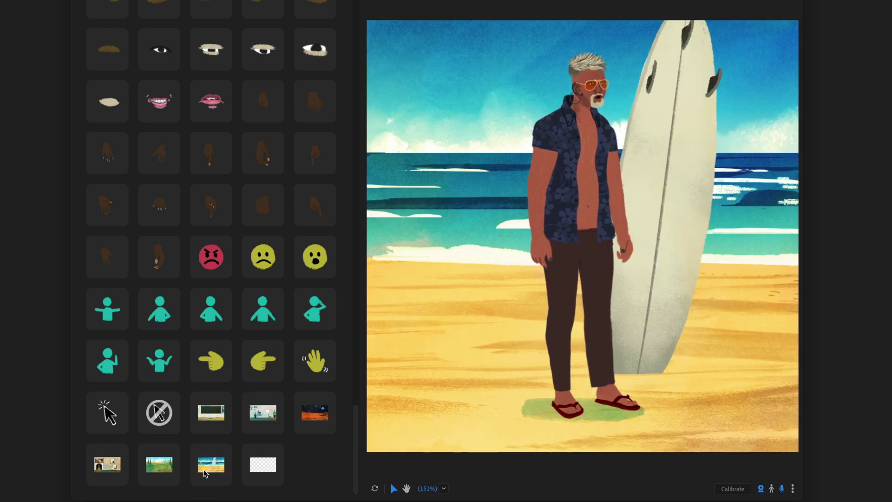
Cycle back through park, living room, Mars and office, ending on the classroom background
left_click(159, 467)
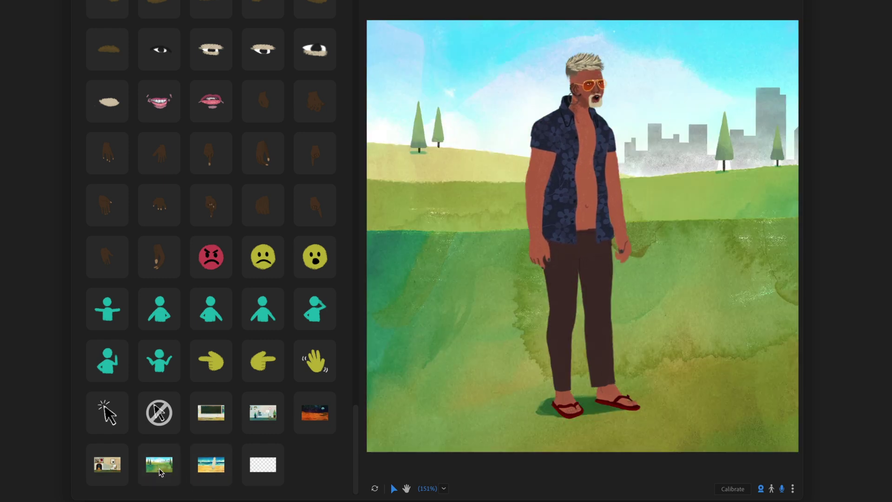
left_click(98, 470)
left_click(313, 420)
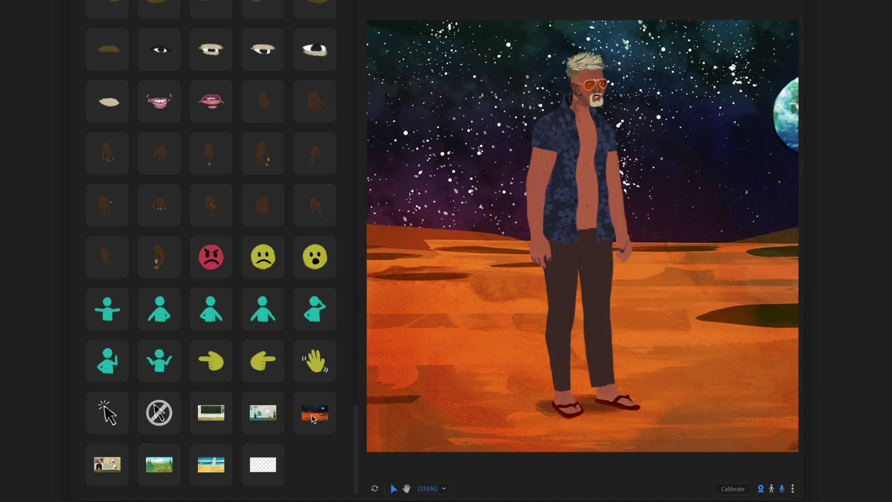
left_click(263, 415)
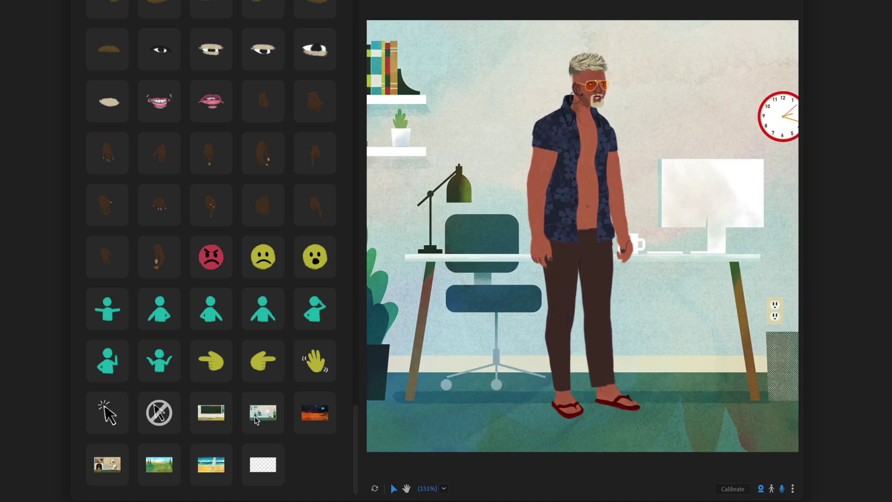
left_click(200, 418)
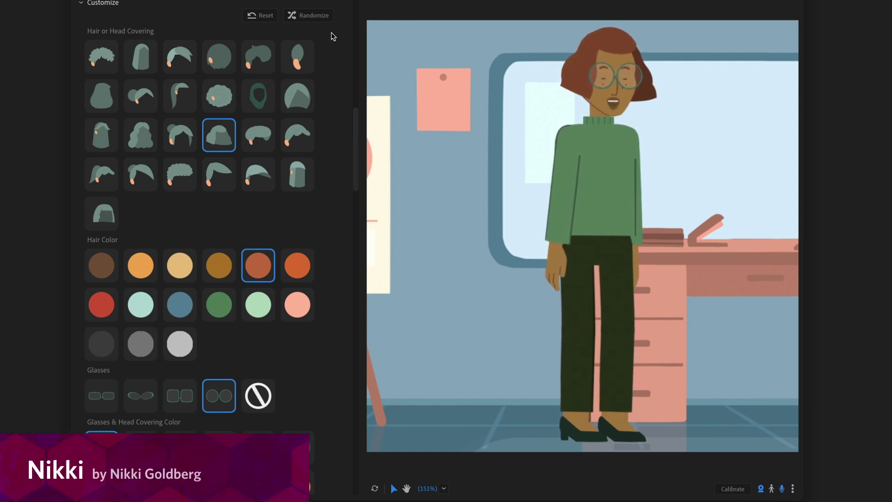
Randomize the office puppet fifteen times, ending with a blue-teal bob, round olive glasses and maroon tee
left_click(324, 16)
left_click(323, 17)
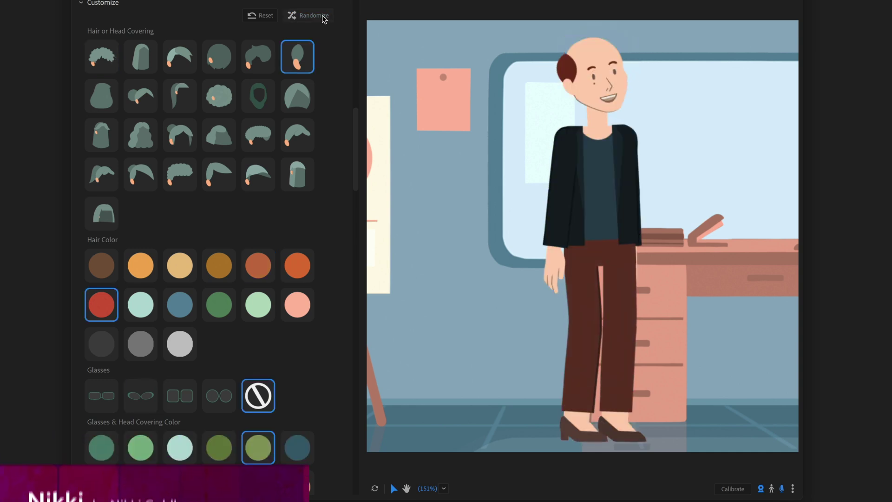
left_click(324, 17)
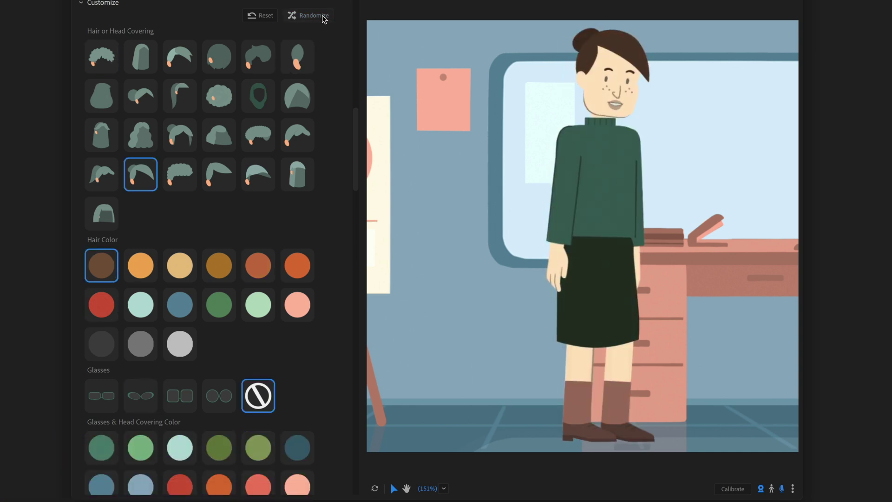
left_click(324, 17)
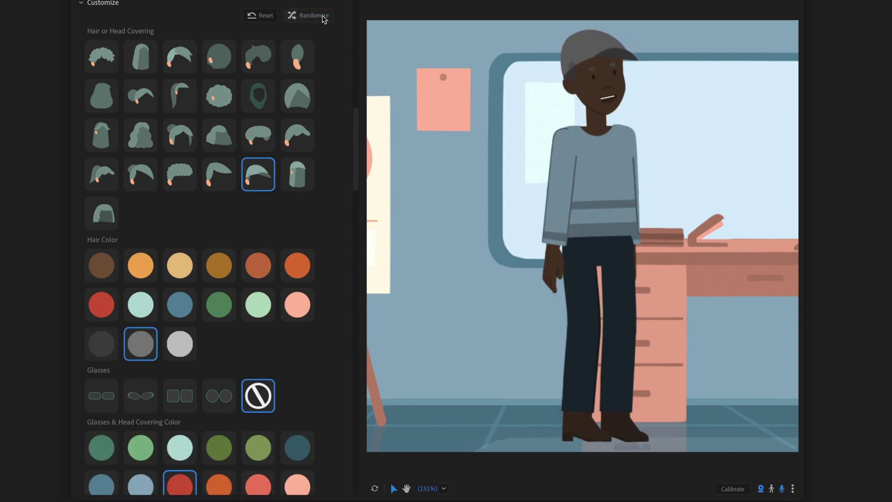
left_click(324, 17)
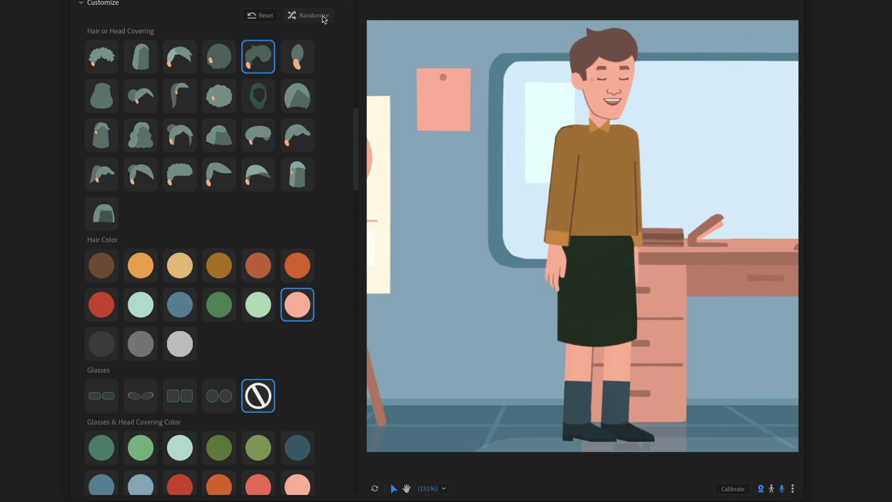
left_click(324, 17)
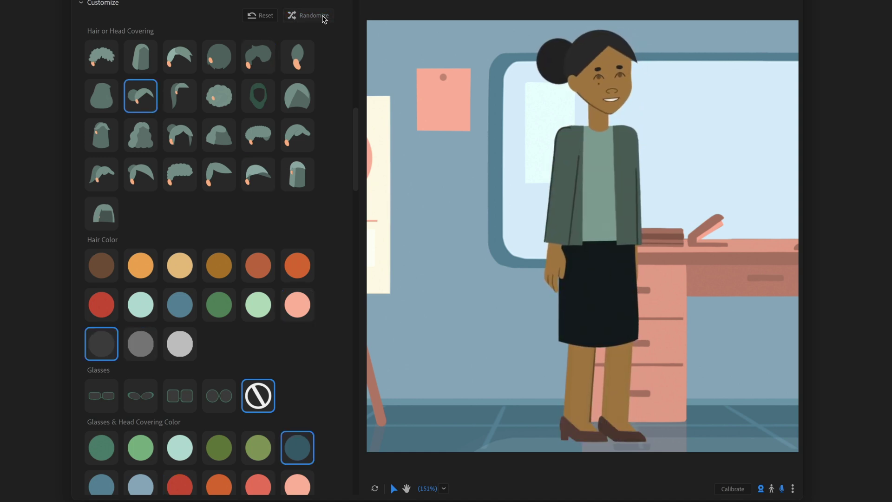
left_click(323, 17)
left_click(324, 17)
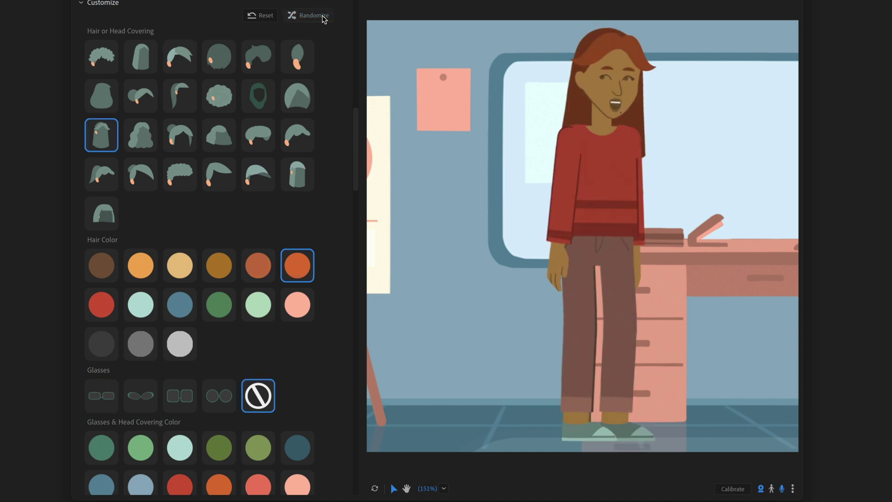
left_click(324, 16)
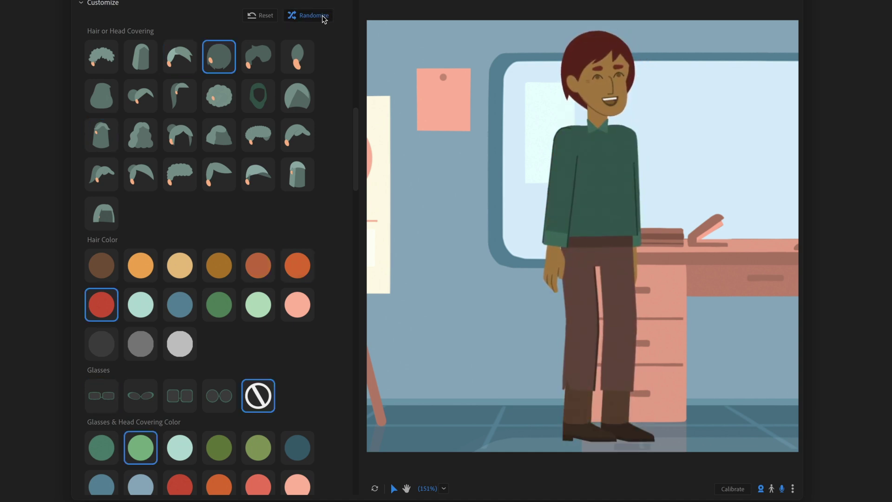
left_click(324, 17)
left_click(324, 16)
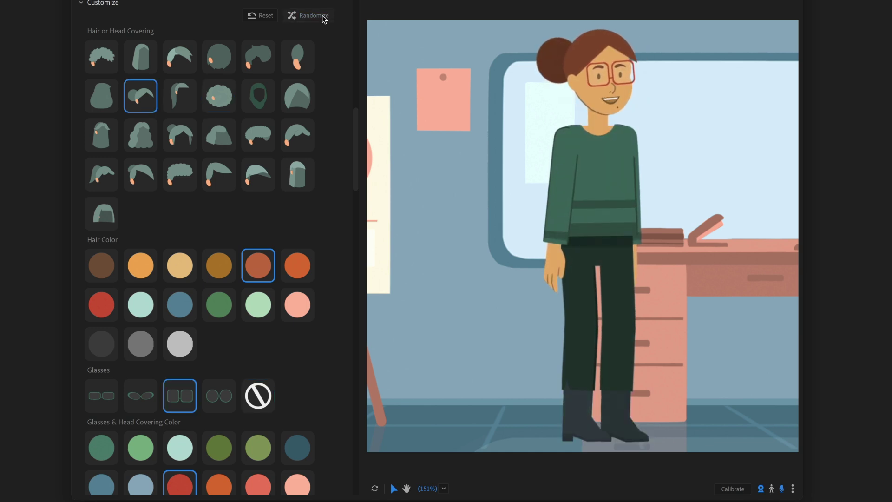
left_click(323, 17)
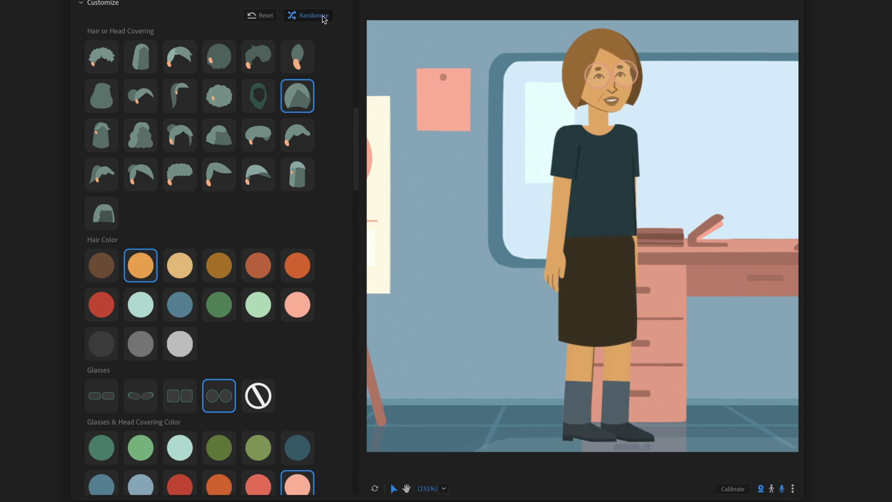
left_click(324, 17)
left_click(324, 17)
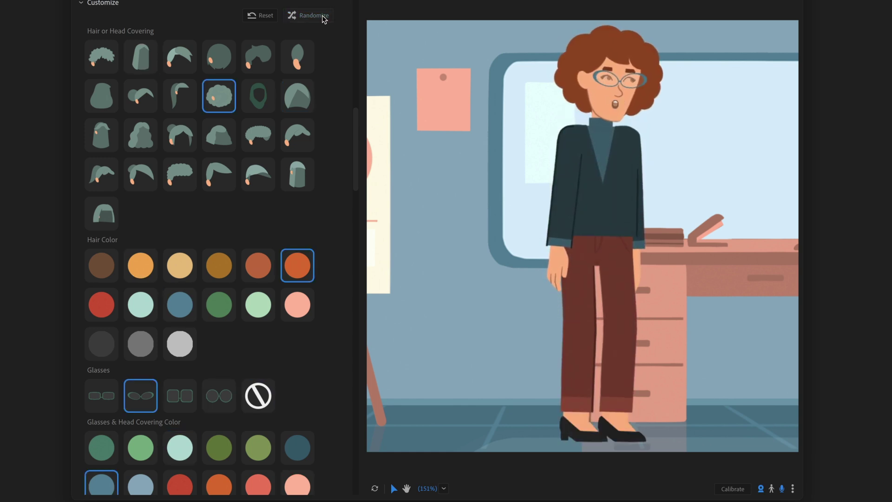
left_click(324, 17)
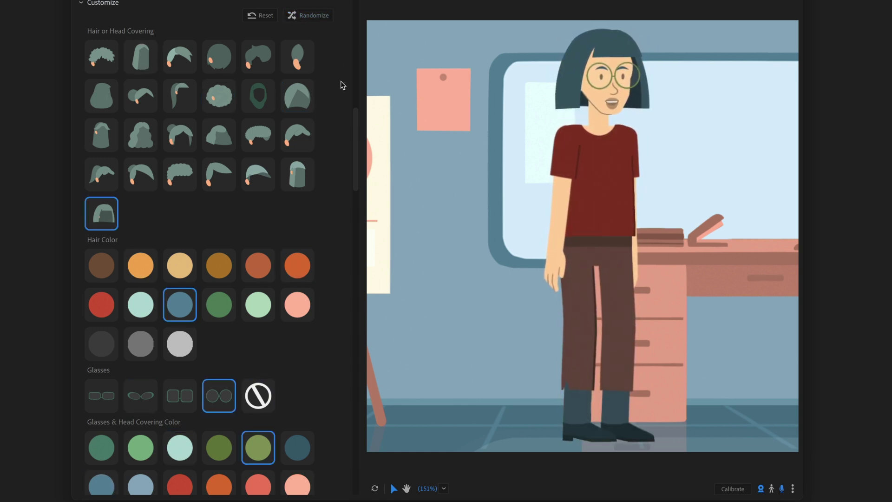
scroll(336, 160, "down", 20)
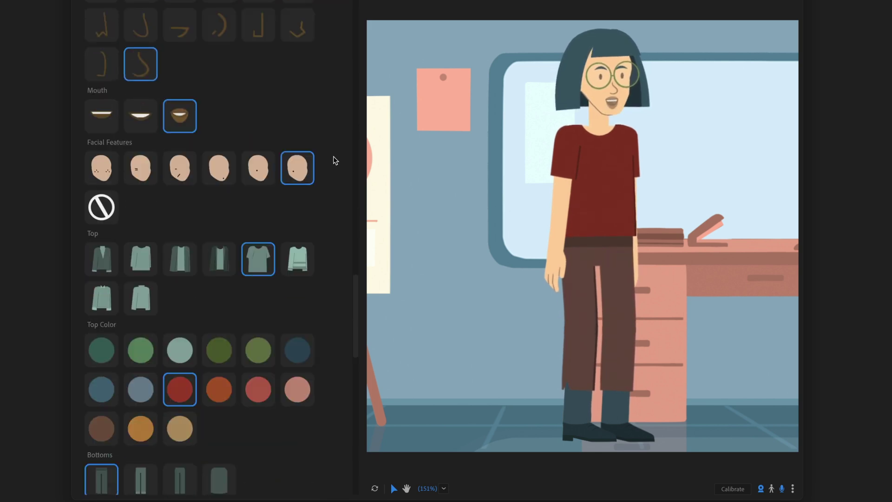
scroll(334, 156, "down", 8)
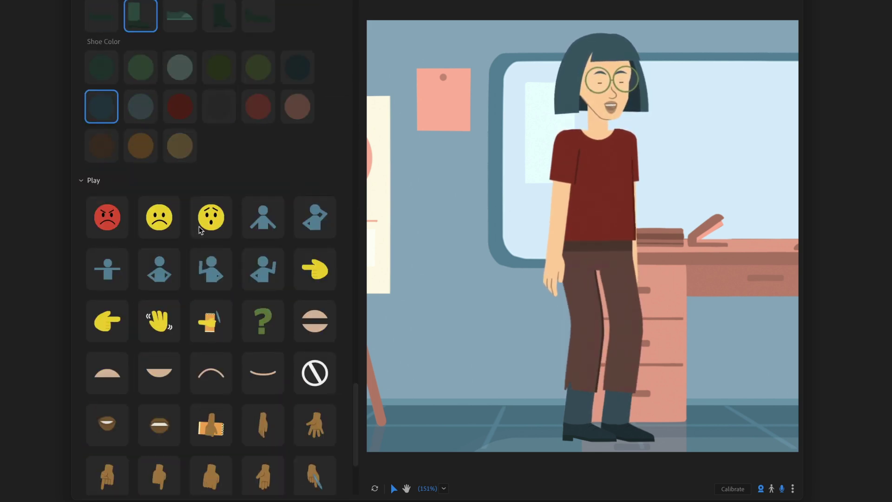
left_click(201, 230)
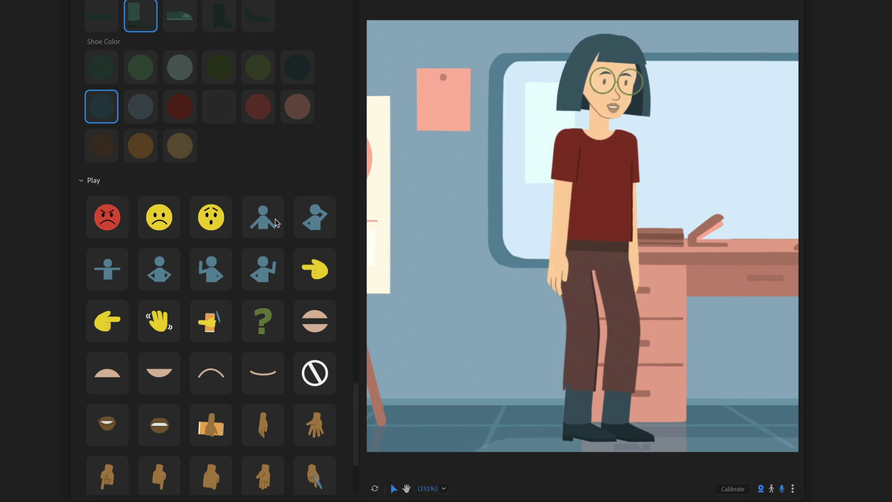
left_click(213, 331)
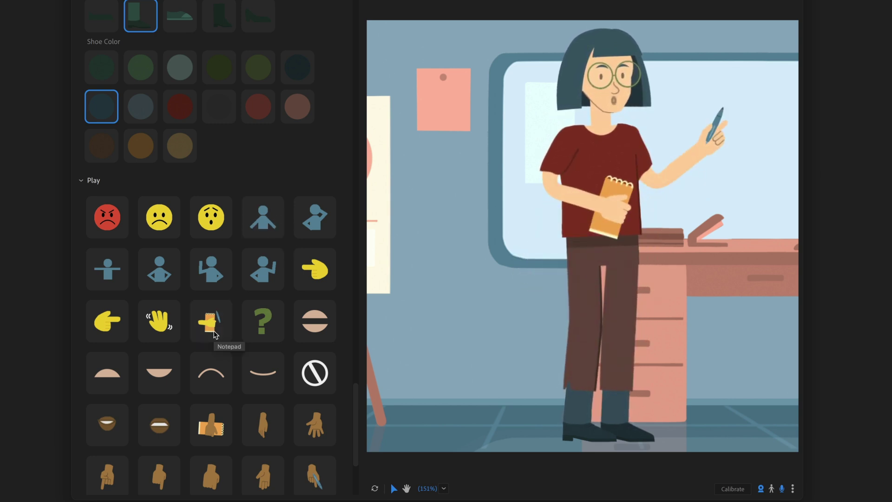
left_click(160, 336)
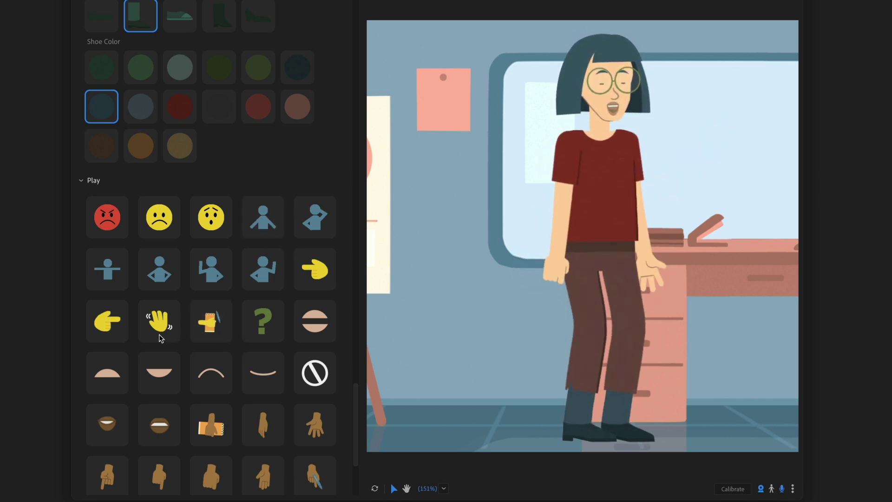
scroll(159, 334, "down", 3)
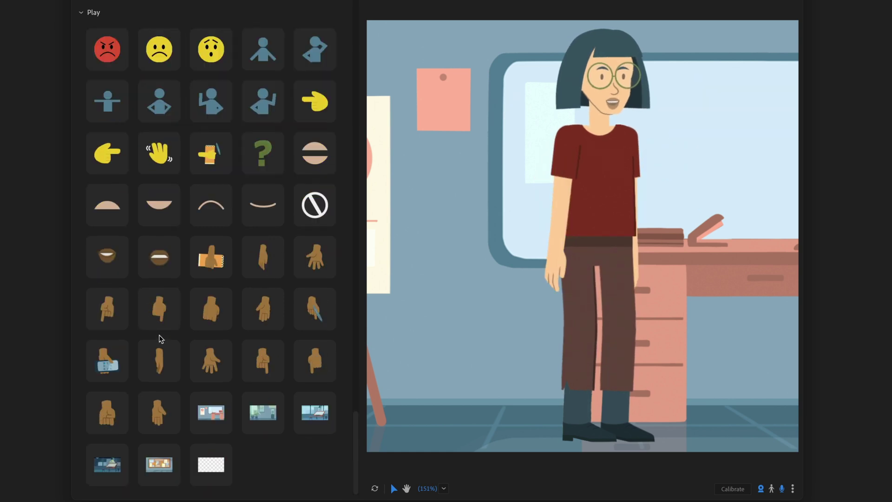
left_click(277, 418)
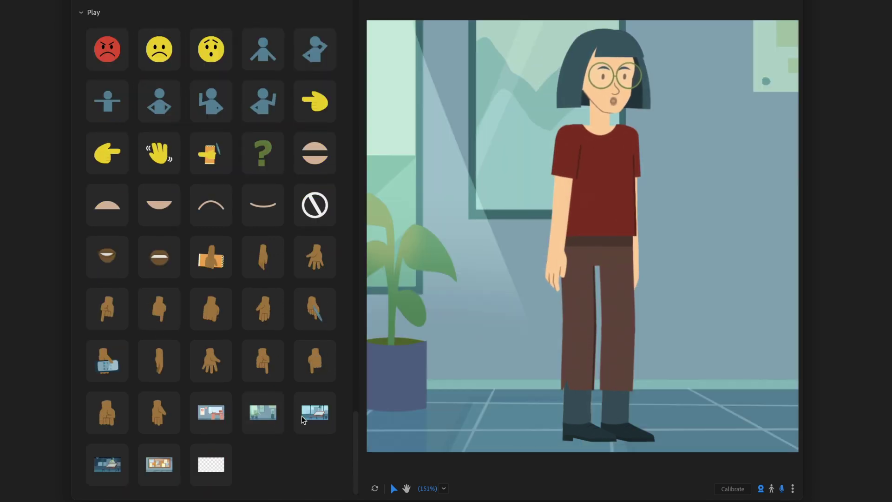
left_click(312, 418)
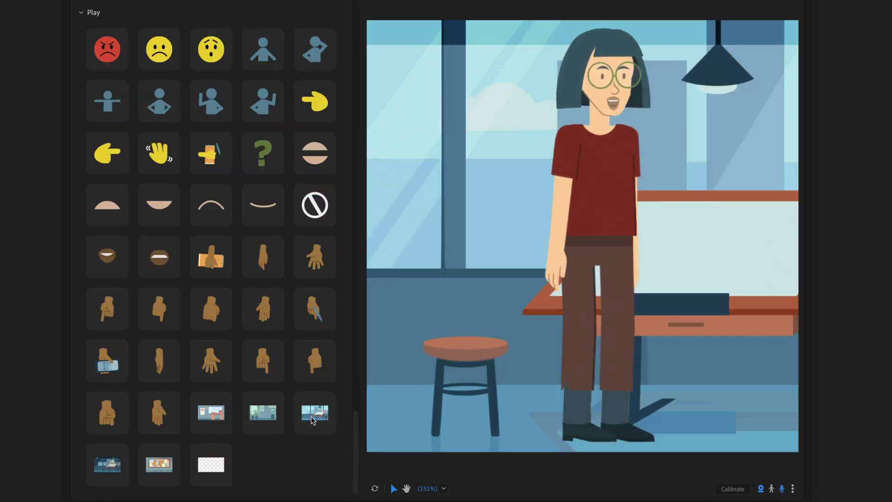
left_click(113, 465)
left_click(170, 469)
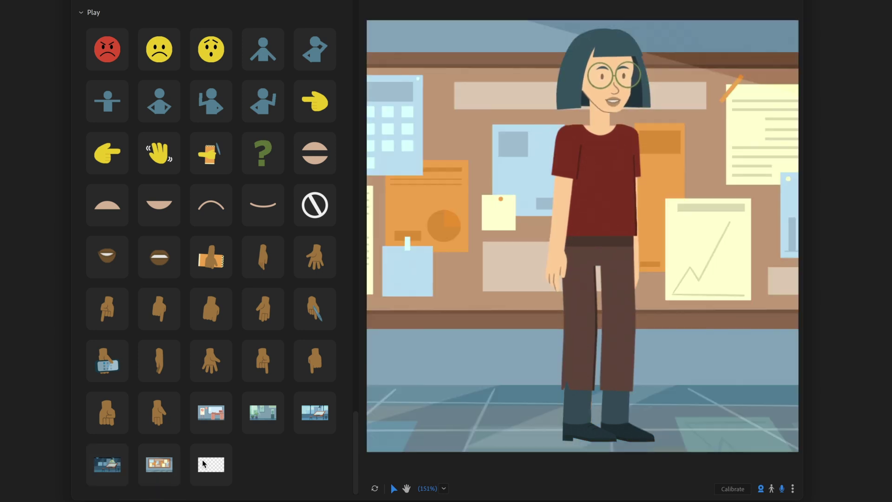
left_click(212, 412)
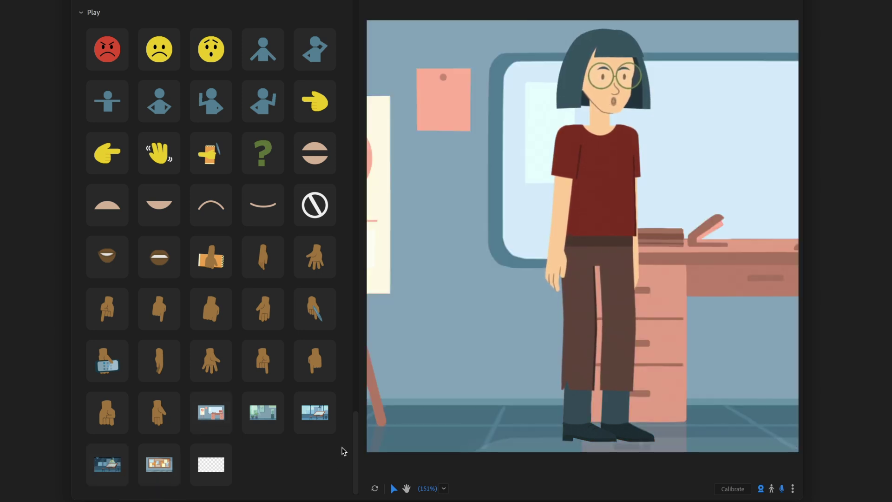
Scroll the panel up to the Sharky puppet's Customize section
scroll(344, 448, "up", 15)
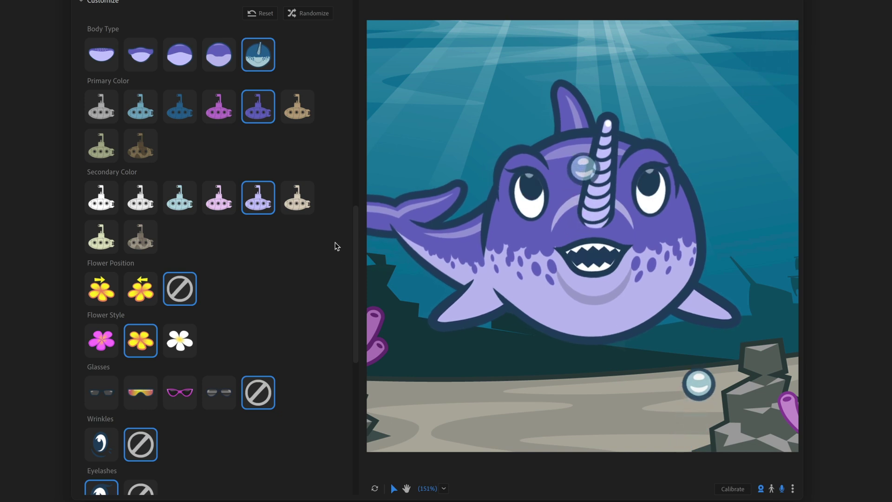
Reroll the shark through a brown shark and grey-pink narwhal to a light-blue spotted whale shark
left_click(318, 15)
left_click(317, 15)
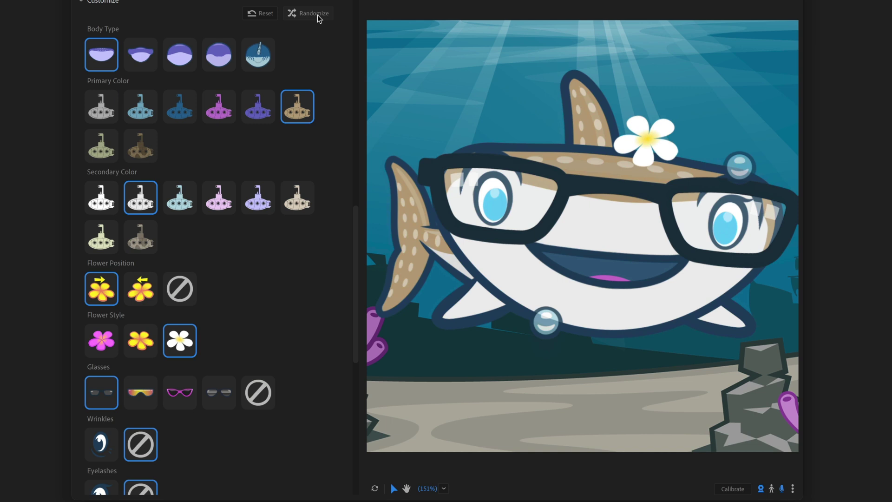
left_click(317, 15)
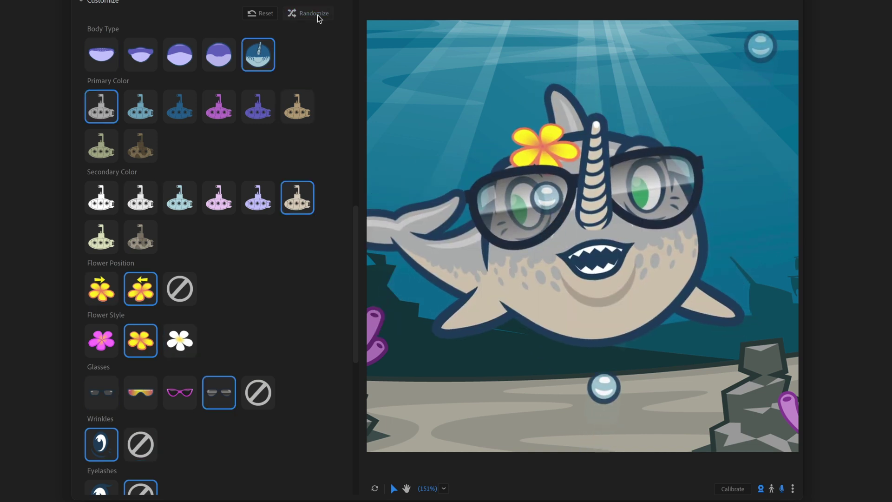
left_click(317, 15)
left_click(317, 15)
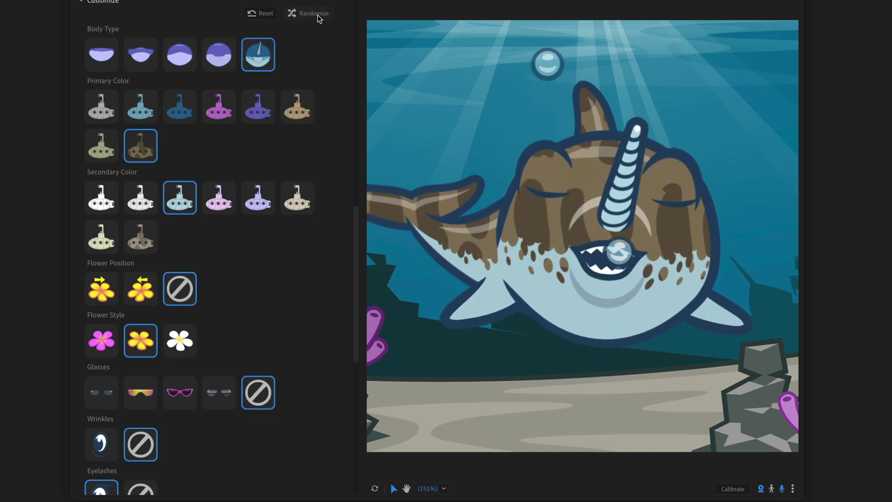
left_click(317, 15)
left_click(317, 15)
left_click(317, 14)
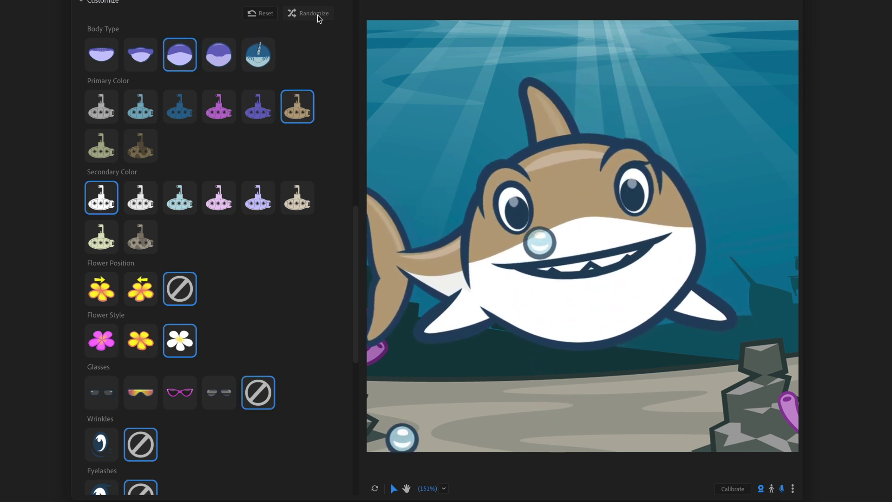
left_click(317, 14)
left_click(317, 15)
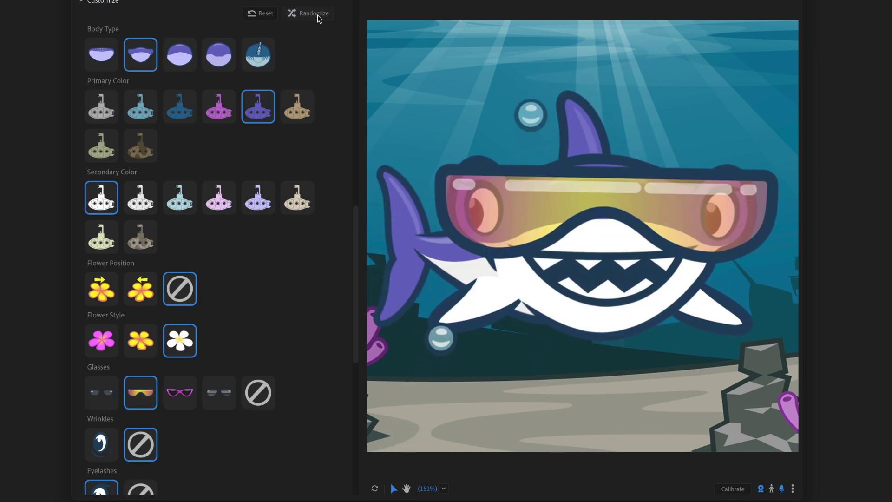
left_click(317, 15)
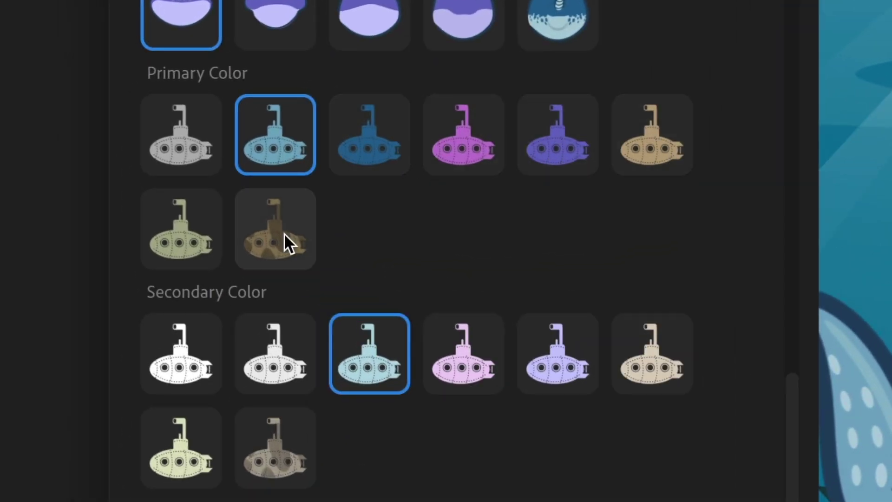
Recolour the shark camouflage brown, then grey with a pink face
left_click(286, 250)
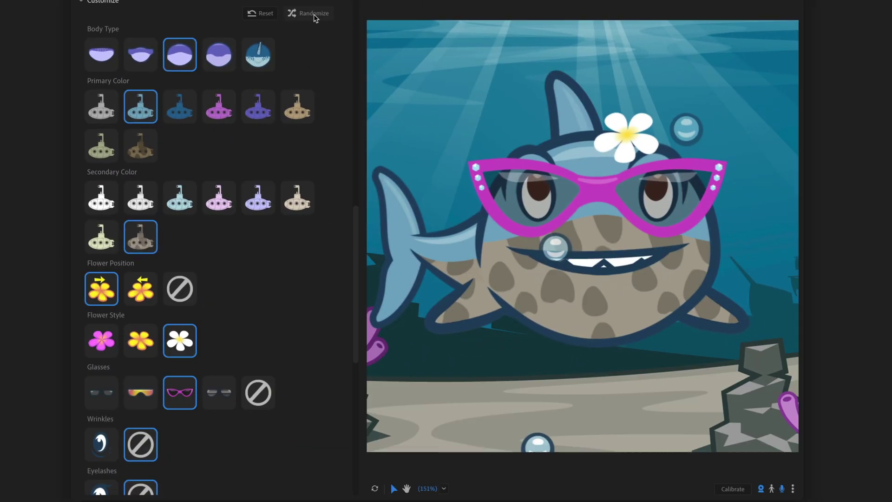
left_click(313, 15)
scroll(328, 162, "down", 5)
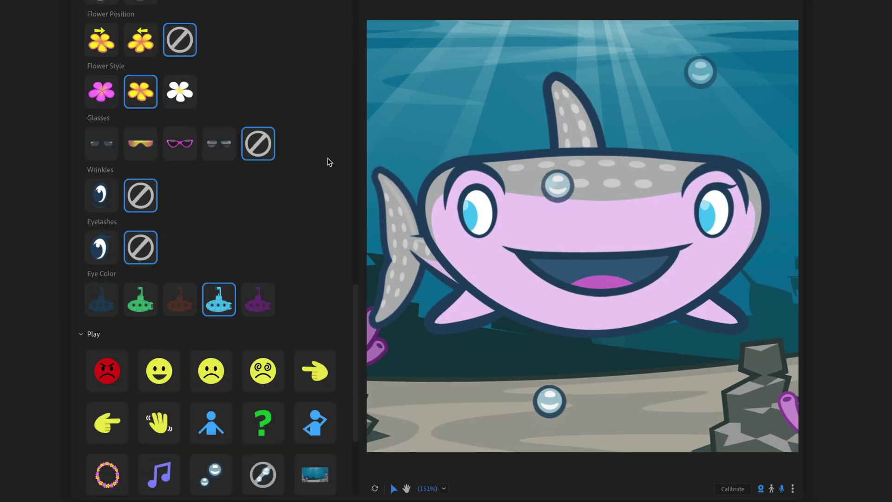
scroll(328, 162, "down", 3)
Play the shark's Angry, Dizzy, hand-gesture and Hula reactions
left_click(117, 206)
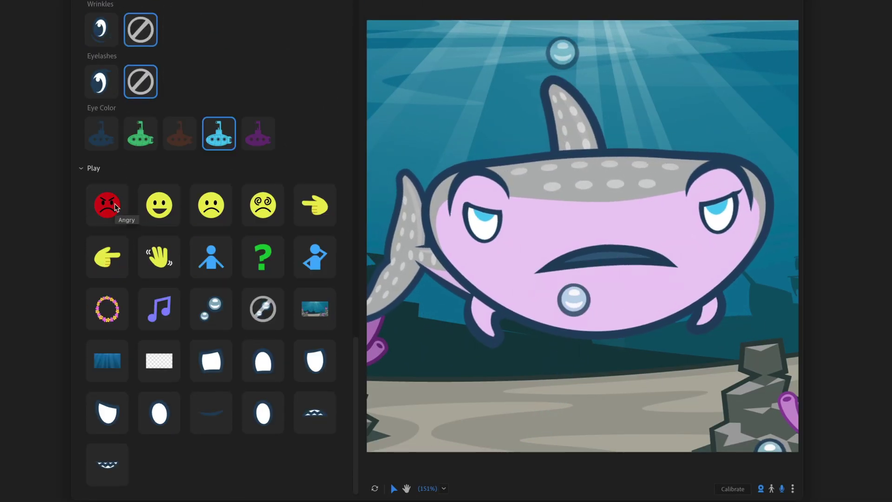
left_click(257, 202)
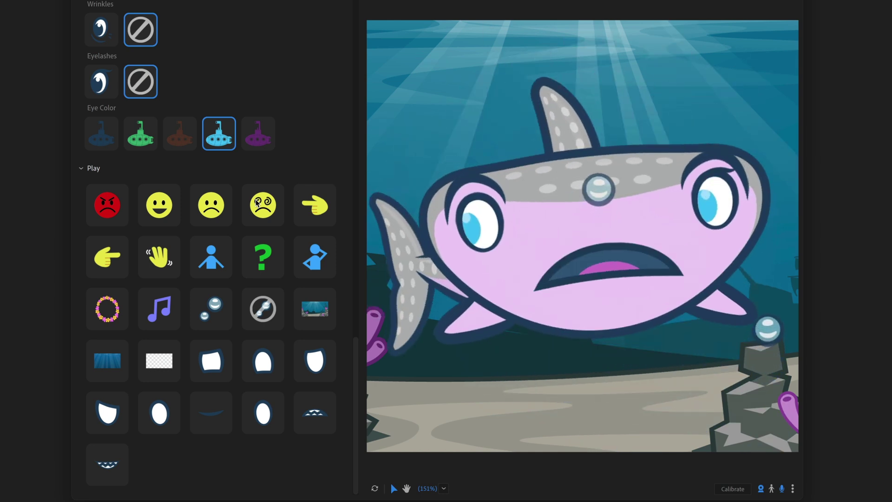
left_click(123, 253)
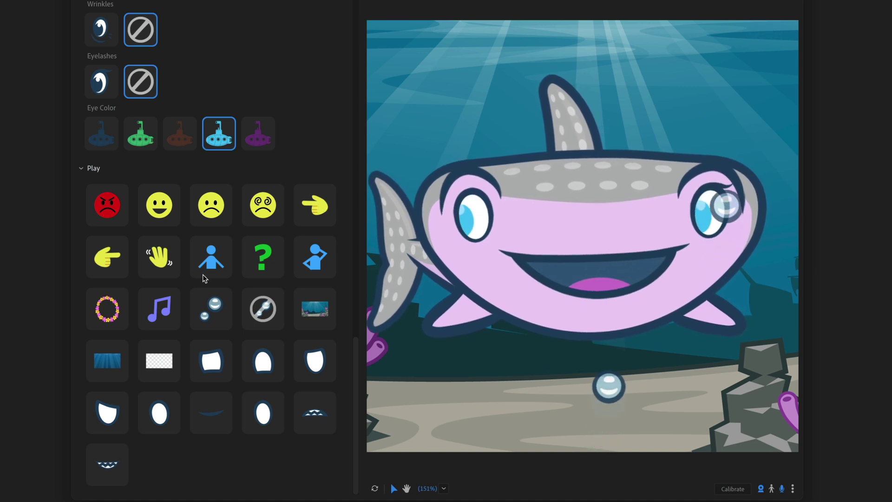
left_click(150, 321)
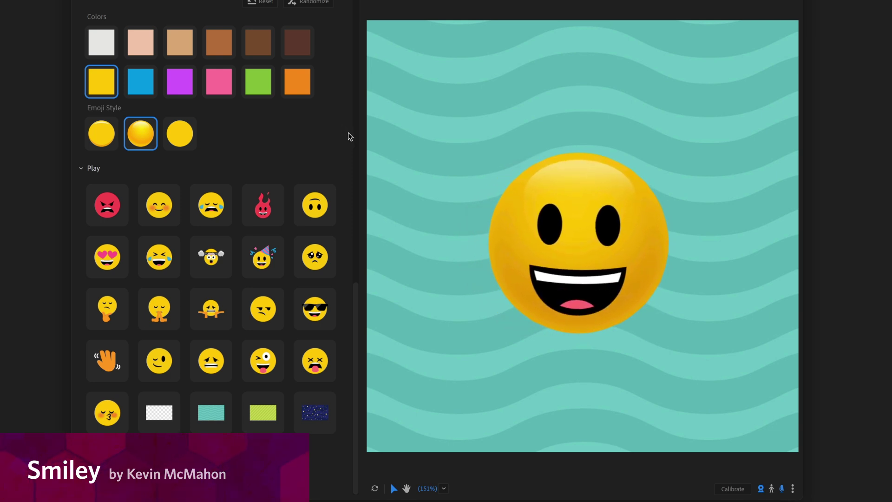
Try purple, pink, green, orange, three browns and white on the Smiley, returning to yellow
left_click(179, 87)
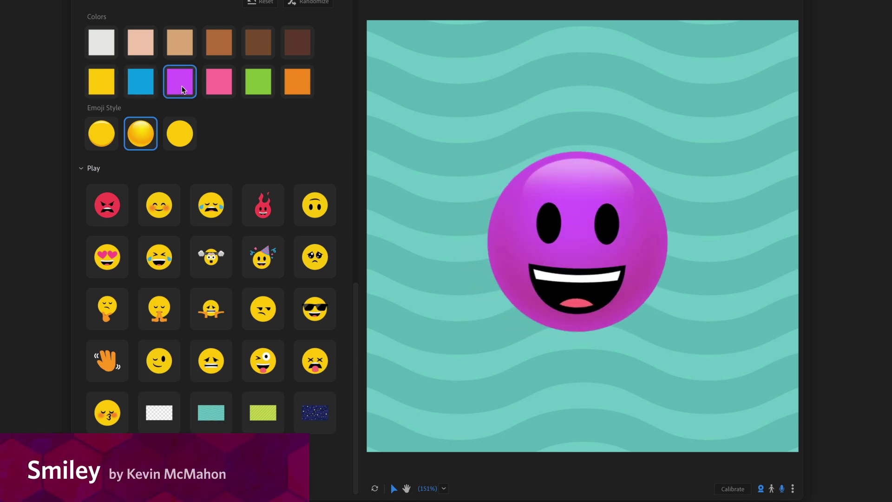
left_click(219, 86)
left_click(259, 84)
left_click(301, 84)
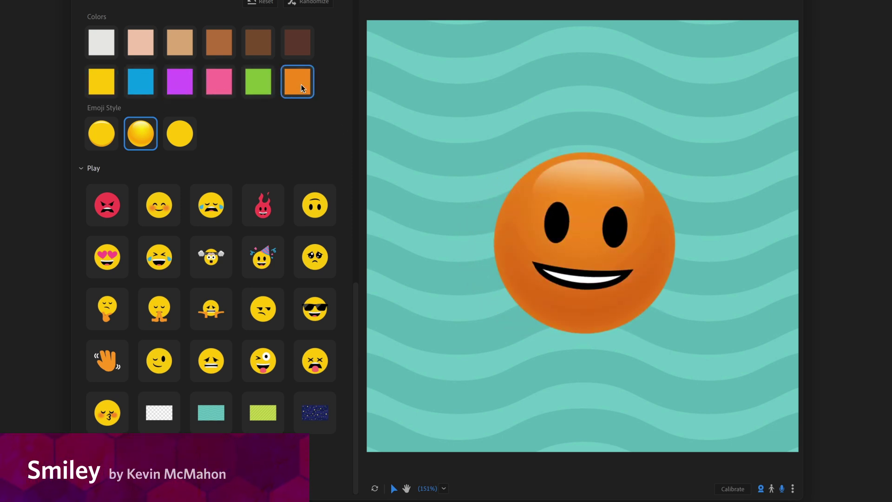
left_click(215, 46)
left_click(258, 43)
left_click(283, 41)
left_click(107, 42)
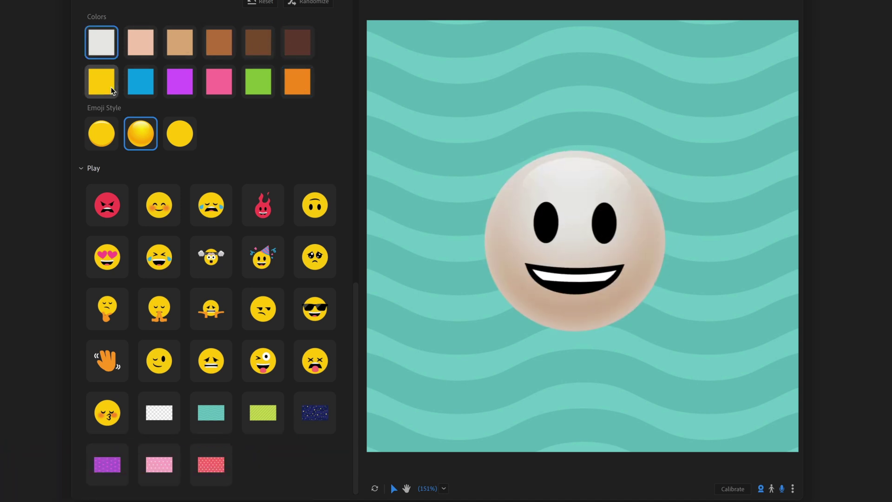
left_click(101, 82)
Try the flat and plain emoji styles, then restore the glossy style
left_click(103, 135)
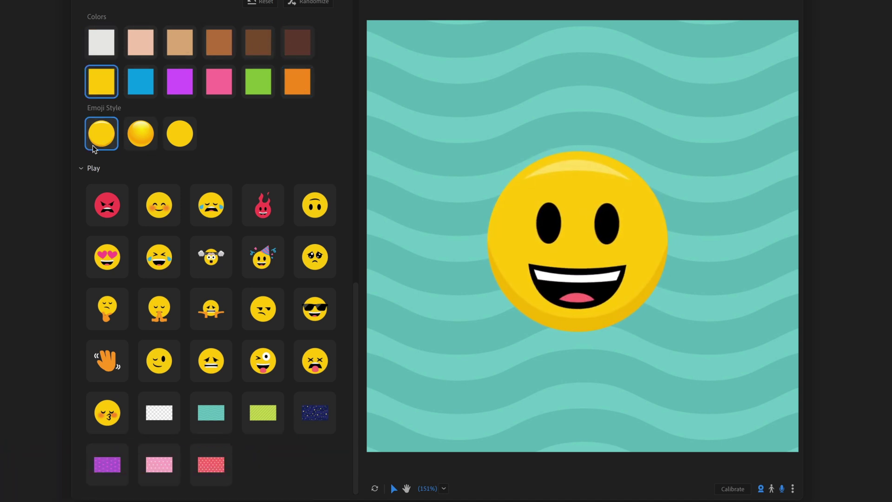
left_click(181, 135)
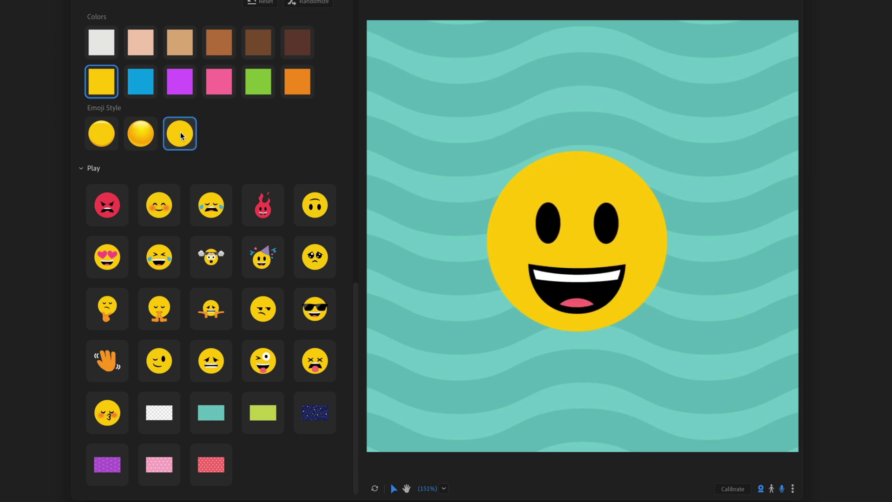
left_click(140, 132)
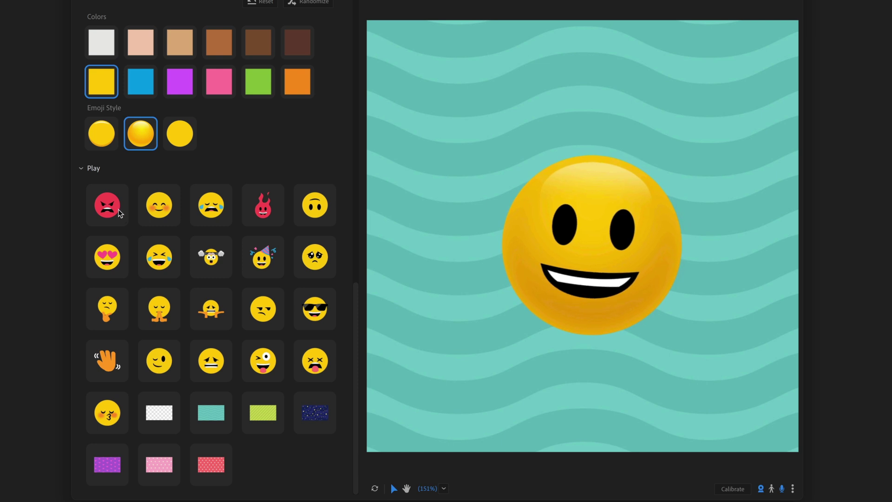
Trigger the blushing, fiery angry, laughing-tears, mind-blown, party and pleading animations on the Smiley
left_click(163, 210)
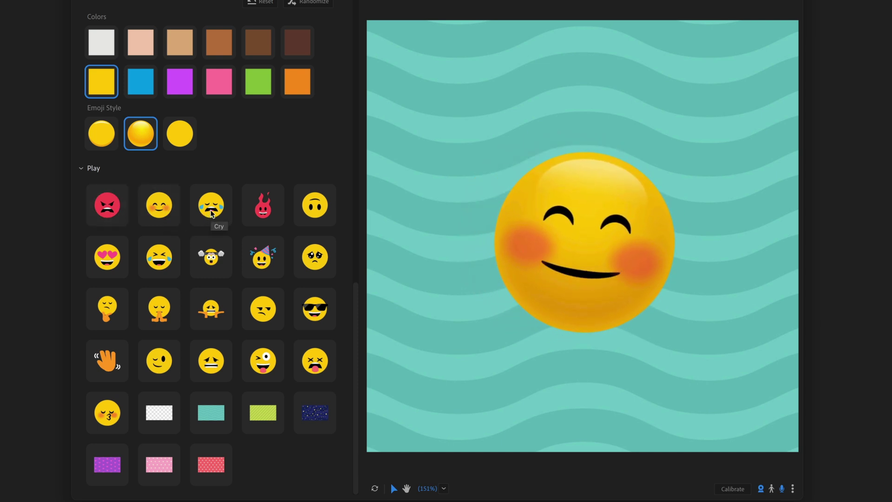
left_click(261, 210)
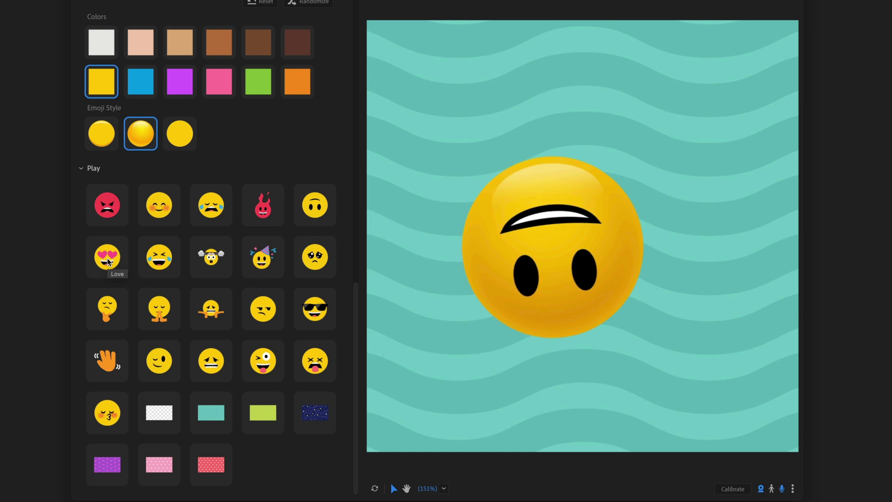
left_click(163, 266)
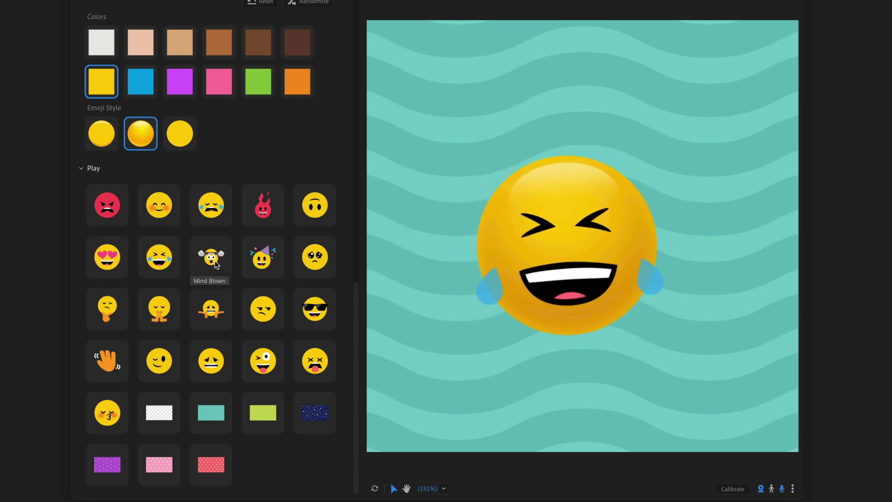
left_click(215, 265)
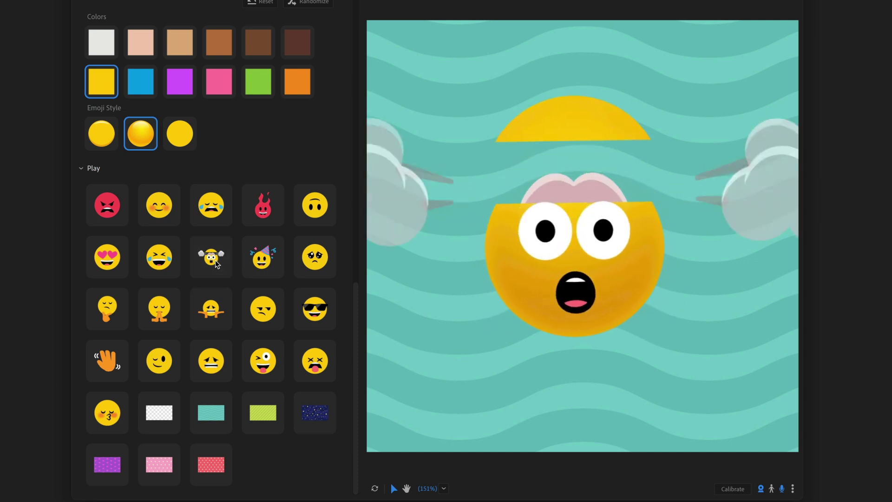
left_click(266, 263)
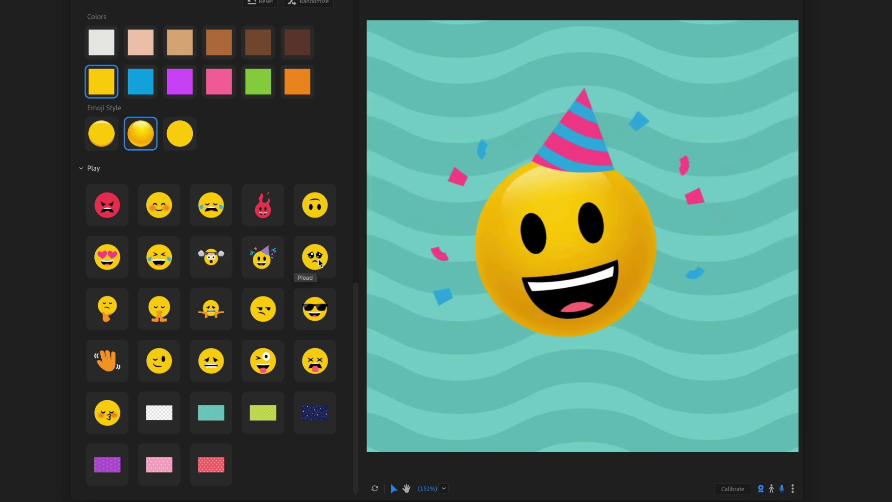
left_click(320, 264)
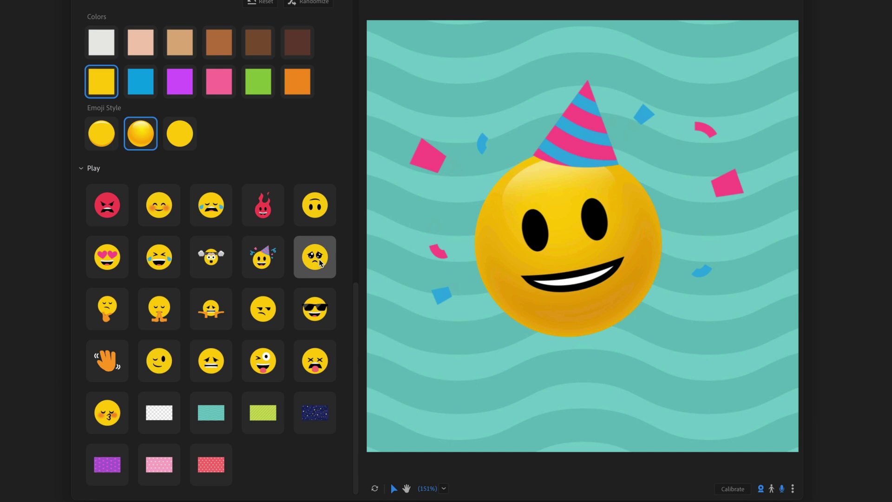
Play sunglasses, shrug, praying, pondering, waving, grimacing, tongue-out, X-eyes and kissing, then return to the default grin
left_click(325, 312)
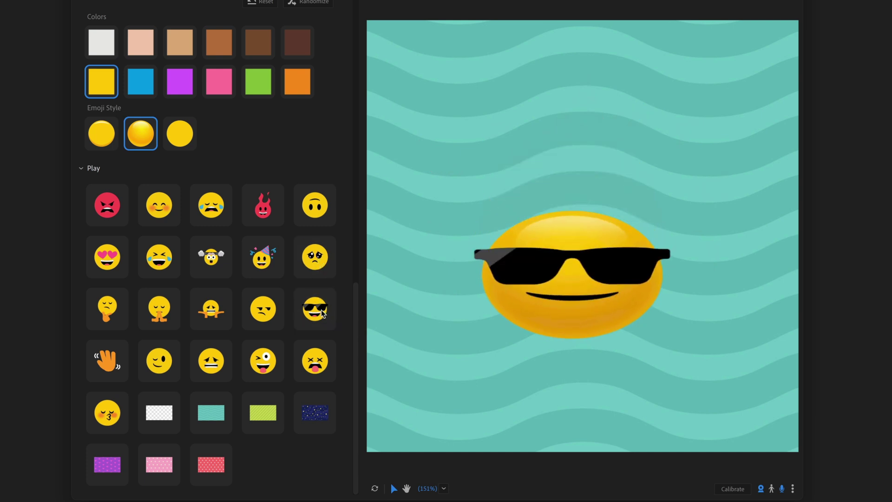
left_click(208, 315)
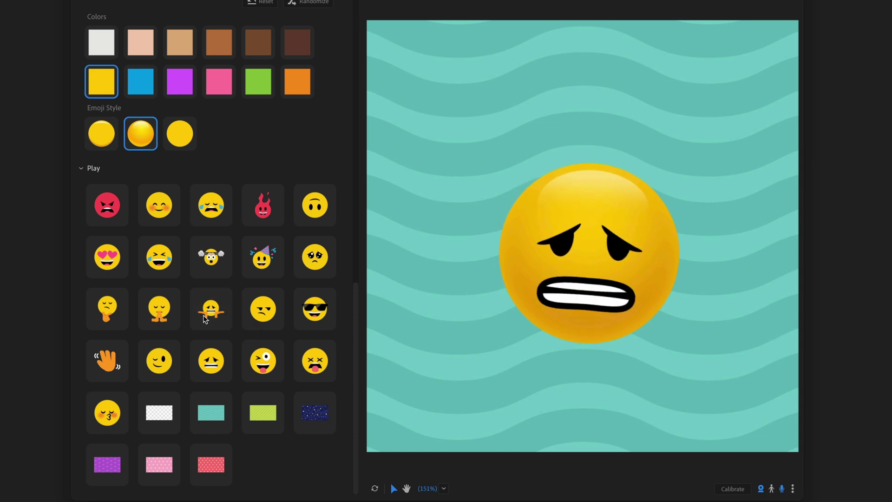
left_click(163, 316)
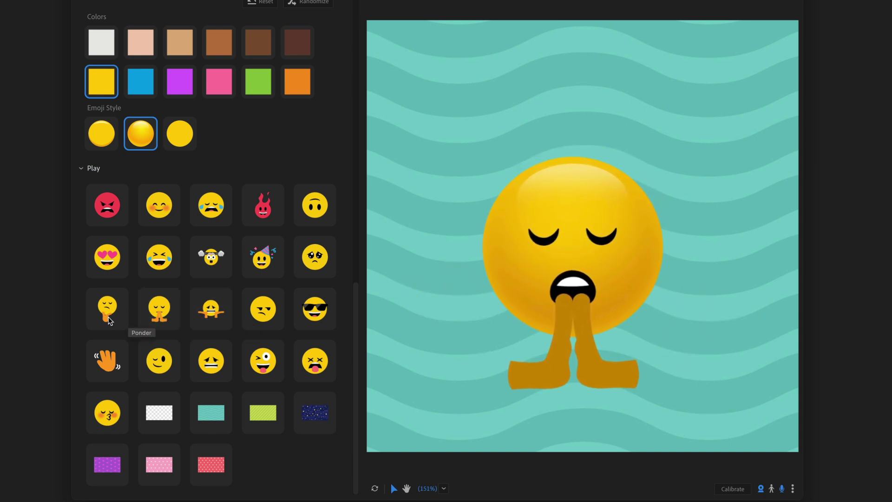
left_click(109, 318)
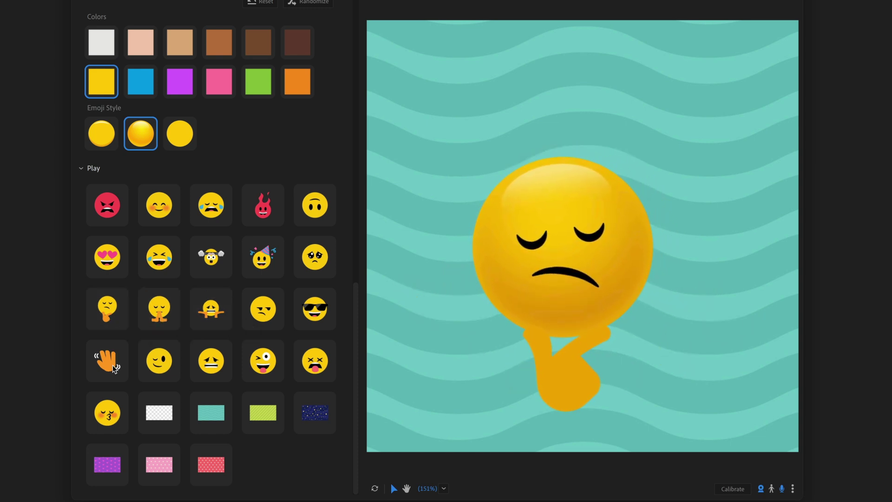
left_click(114, 369)
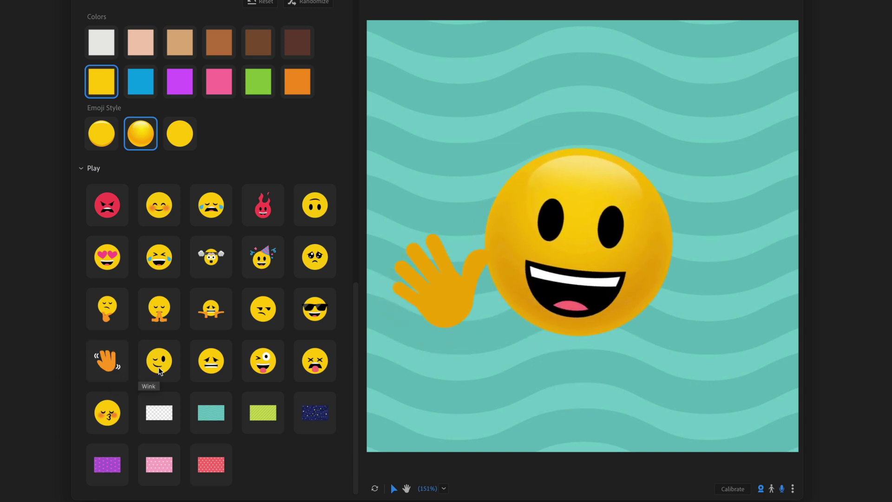
left_click(210, 360)
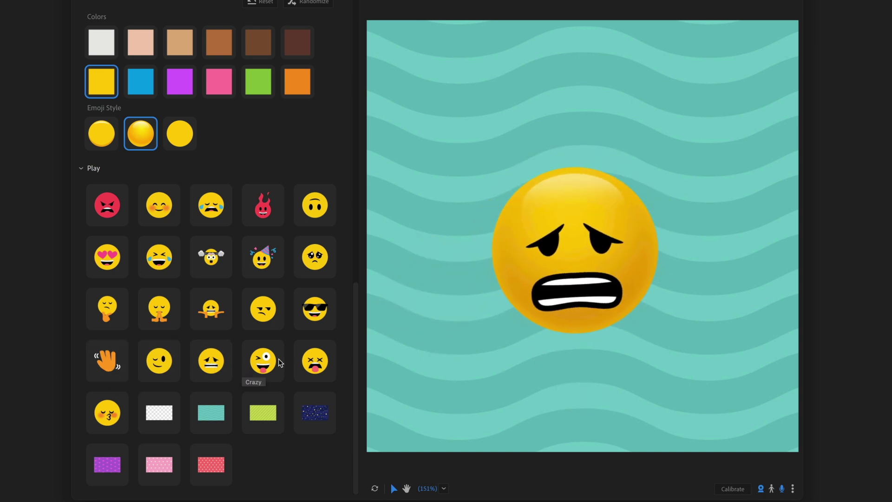
left_click(272, 364)
left_click(321, 365)
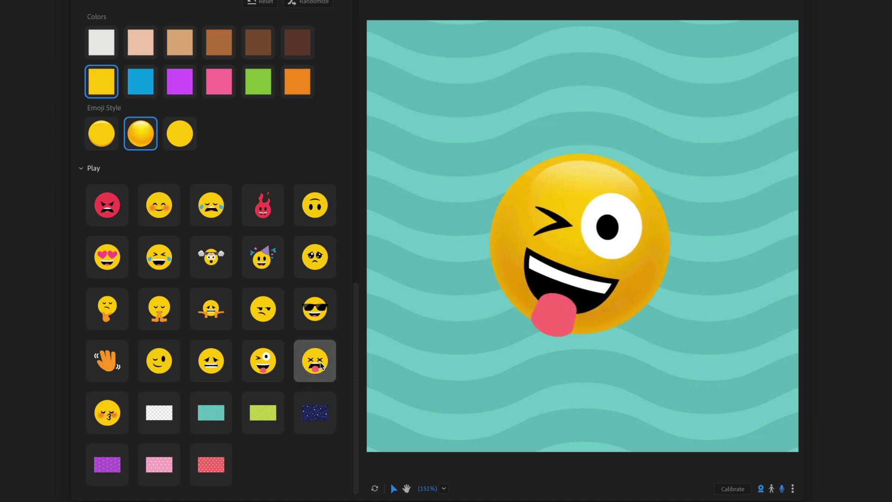
left_click(112, 414)
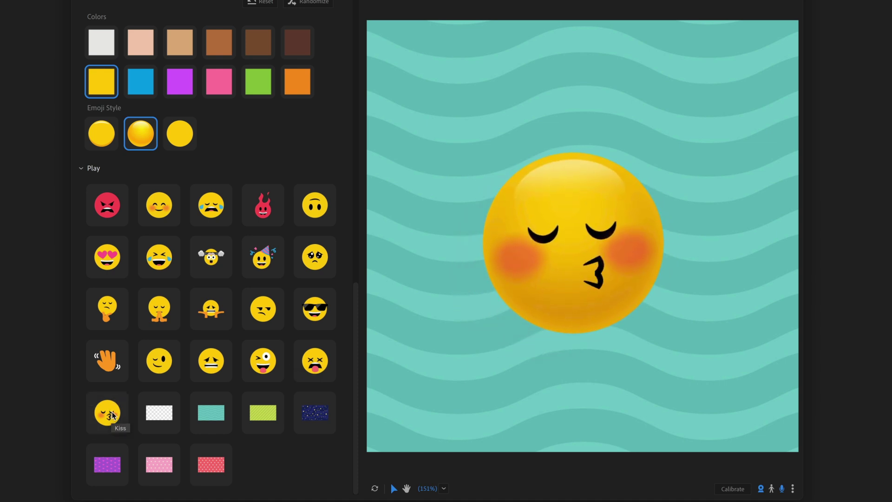
left_click(112, 413)
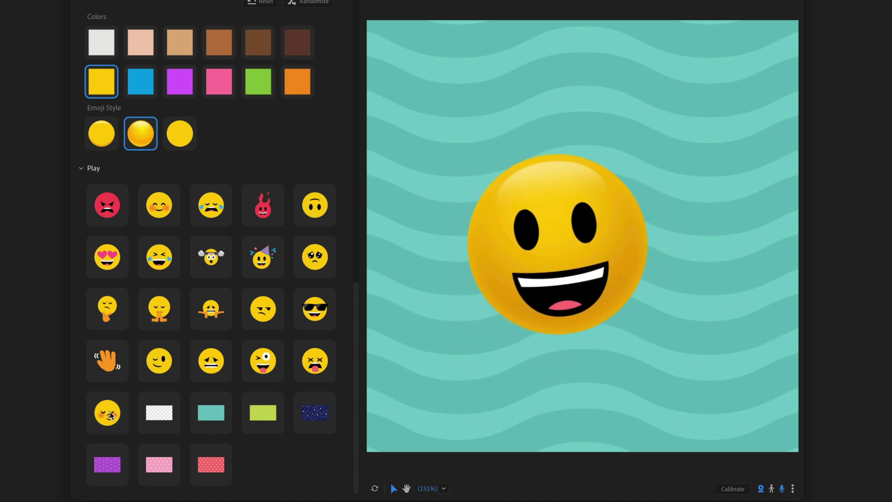
Cycle through transparent, green stripes, red polka dots and pink daisies backgrounds, ending on purple hearts
left_click(177, 427)
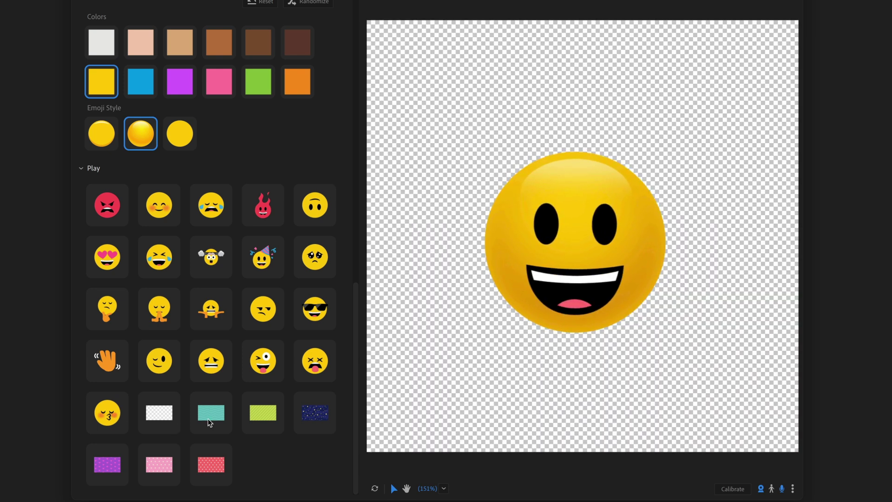
left_click(258, 415)
left_click(218, 455)
left_click(169, 467)
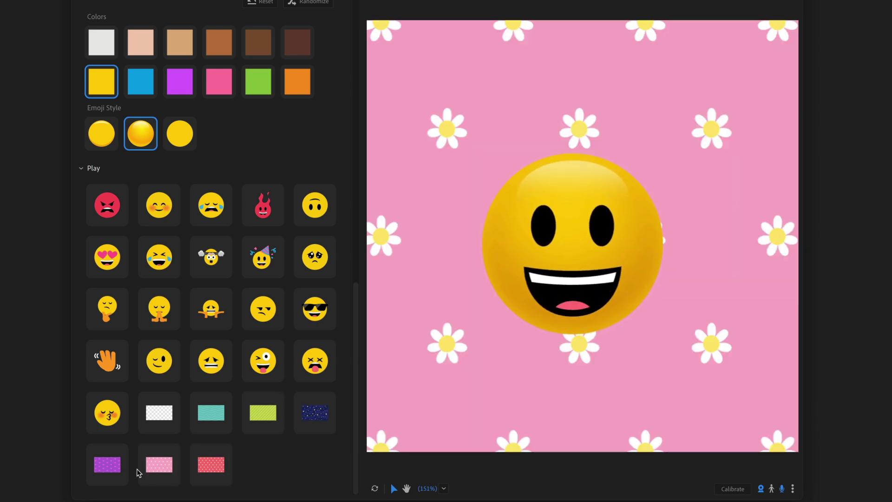
left_click(101, 472)
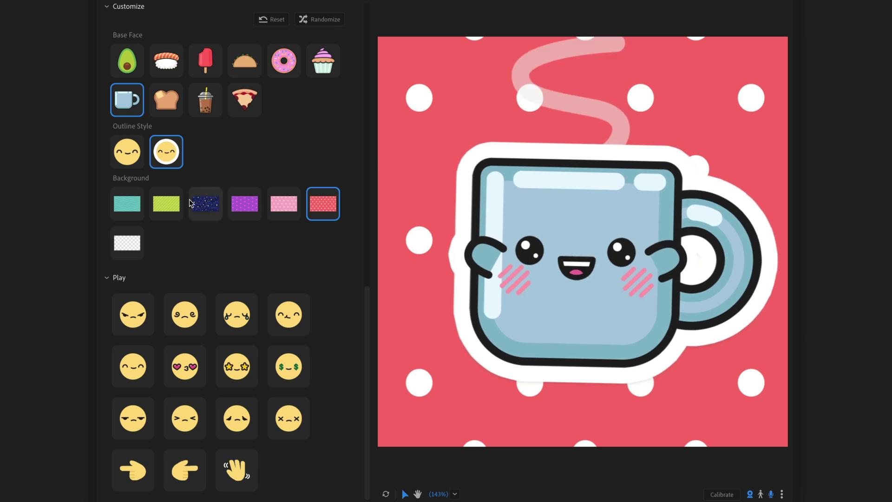
Drop the mug's white outline and change its background to green stripes, then teal waves
left_click(135, 160)
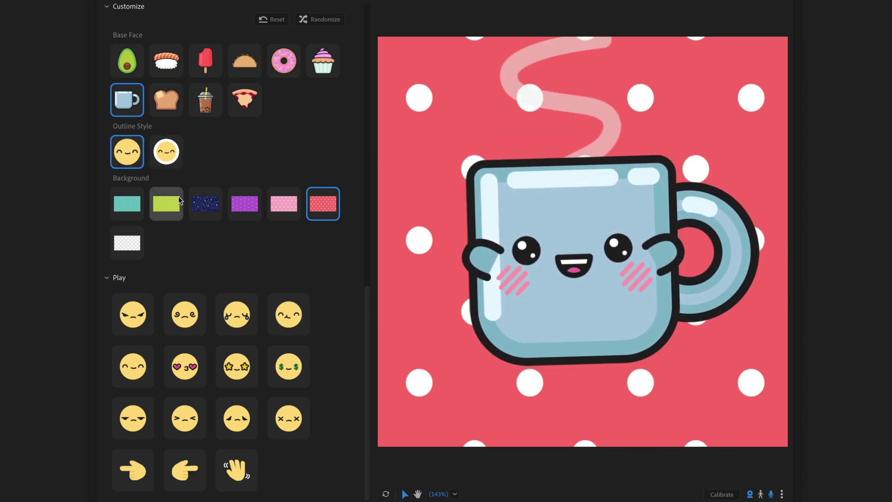
left_click(180, 200)
left_click(124, 201)
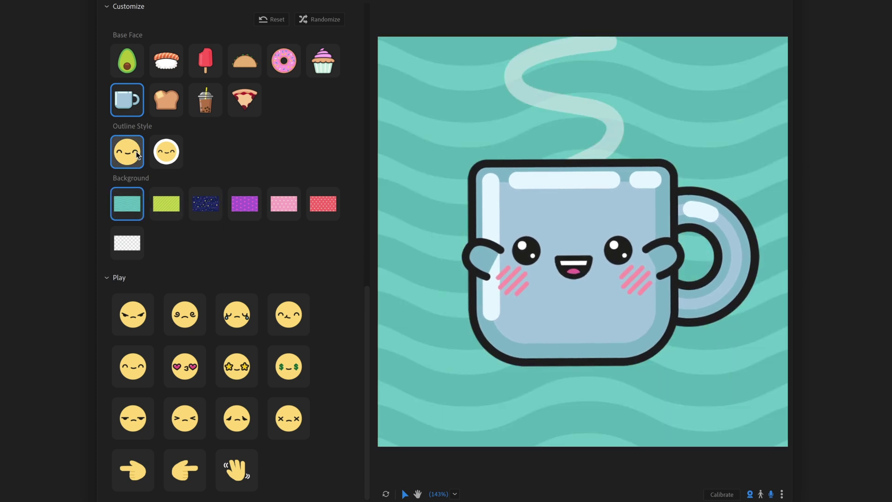
Cycle the base face through avocado, sushi, popsicle, taco, donut, cupcake, mug, toast and pizza, ending on boba tea
left_click(130, 71)
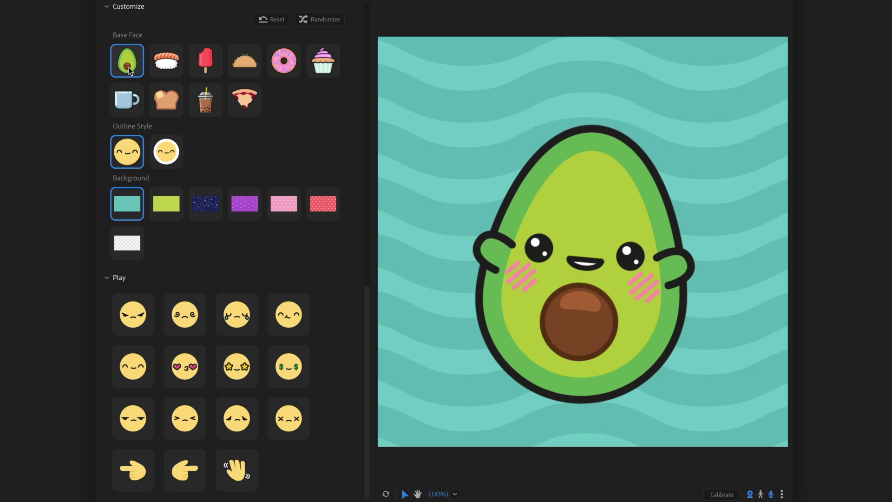
left_click(168, 65)
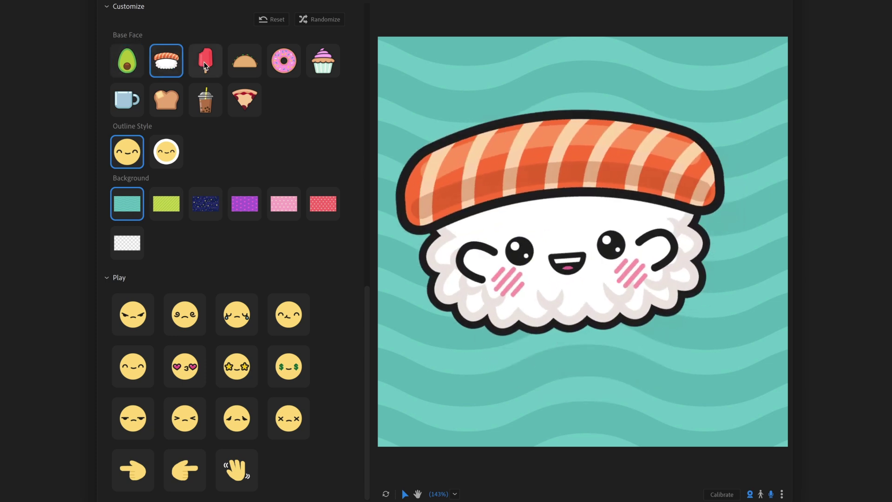
left_click(205, 67)
left_click(257, 66)
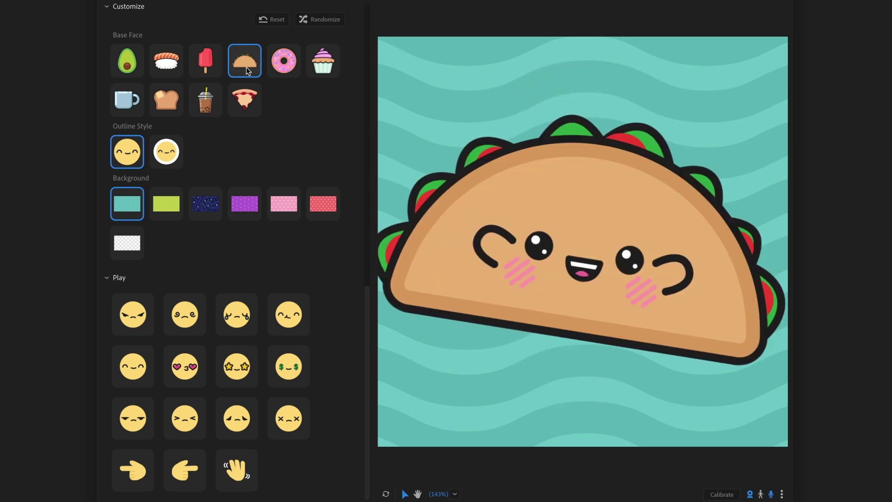
left_click(287, 66)
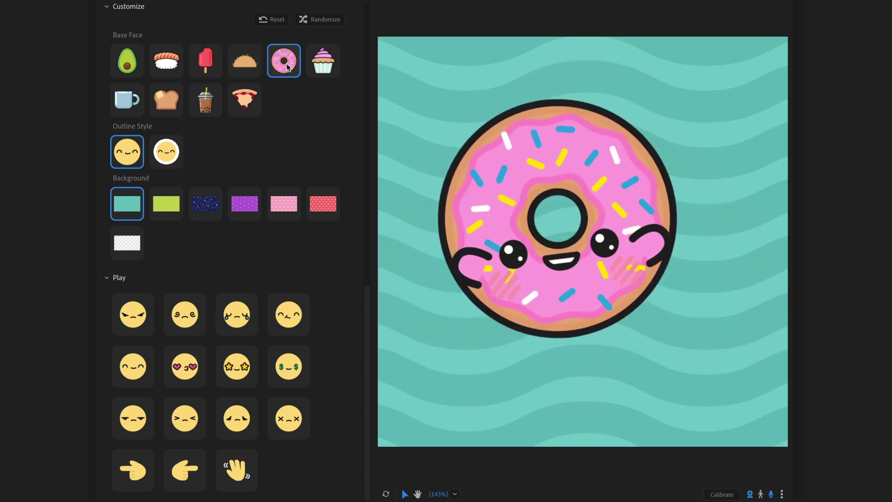
left_click(329, 69)
left_click(130, 106)
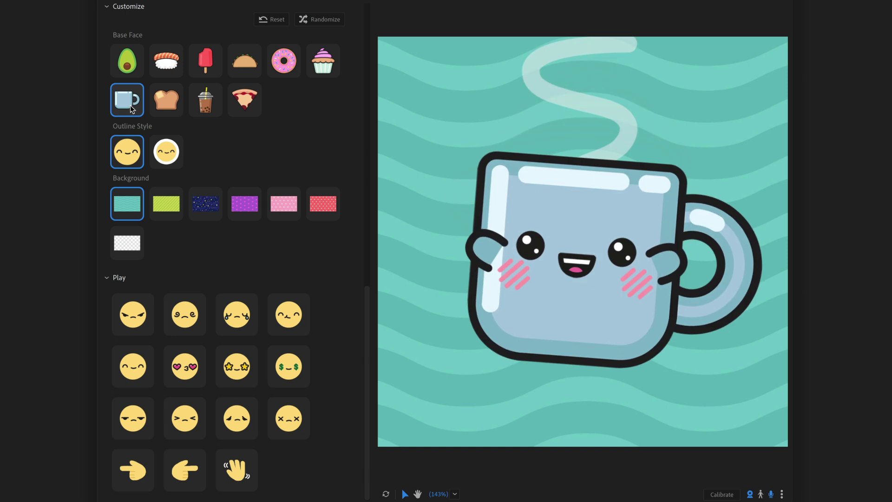
left_click(166, 102)
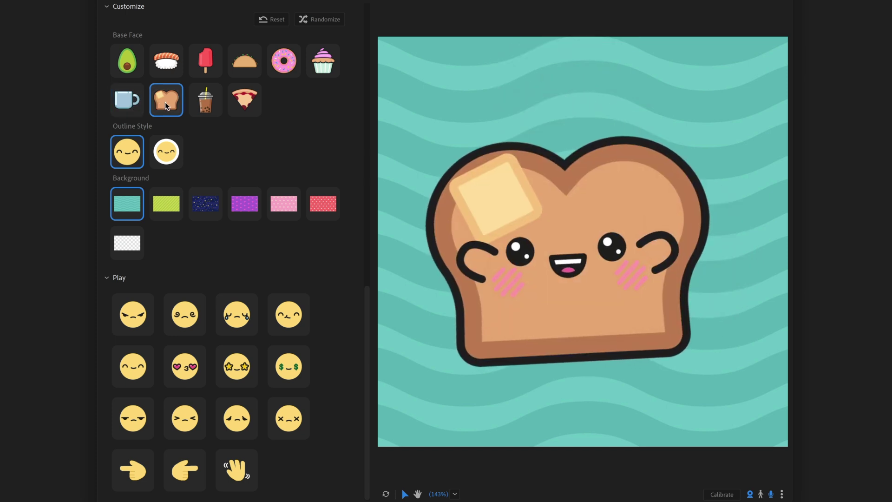
left_click(247, 104)
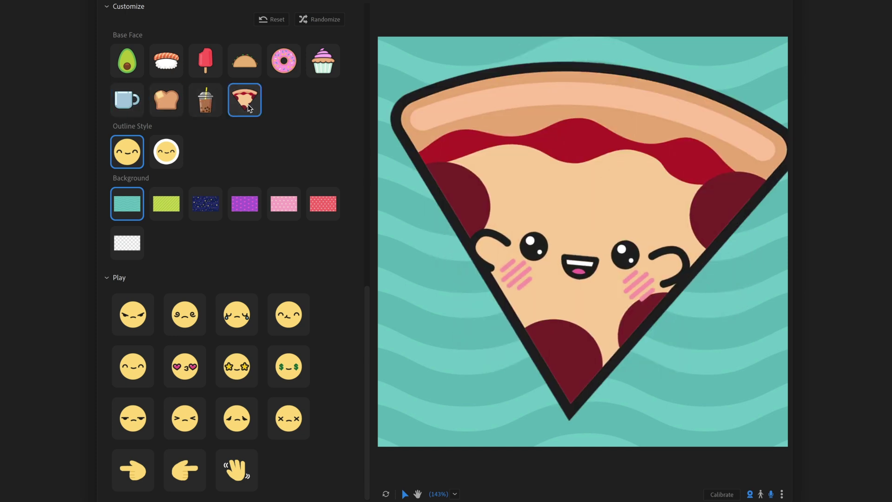
left_click(204, 114)
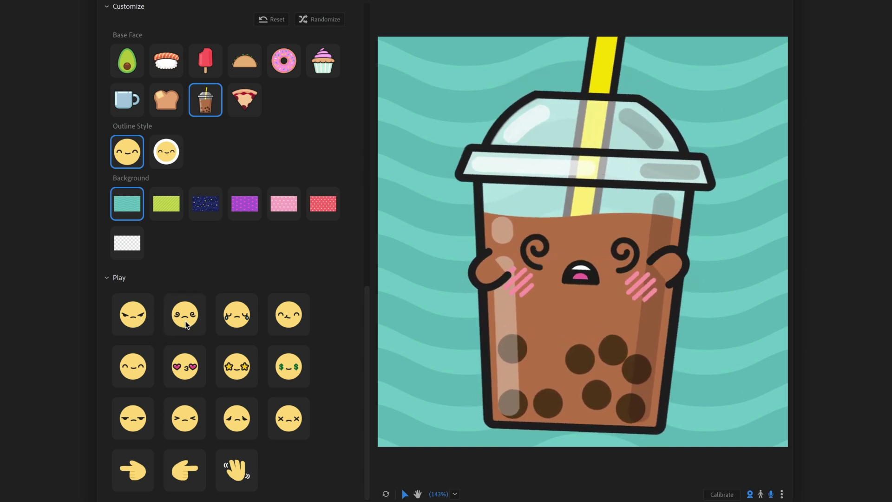
Trigger crying, happy closed-eye, heart-eyes, pouting and Dead expressions on the boba tea puppet
left_click(236, 322)
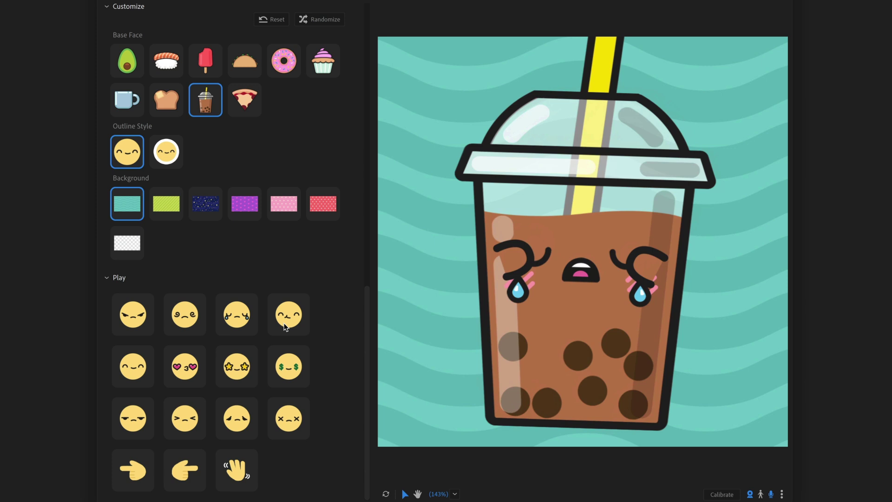
left_click(286, 323)
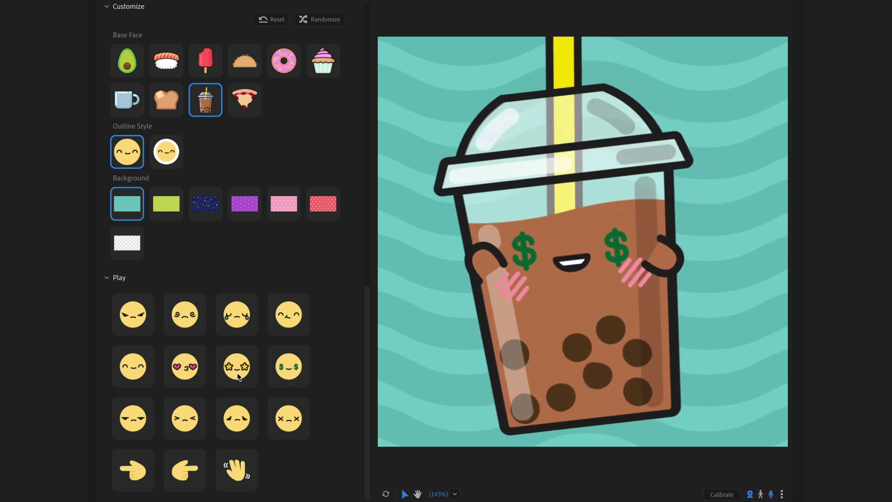
left_click(188, 375)
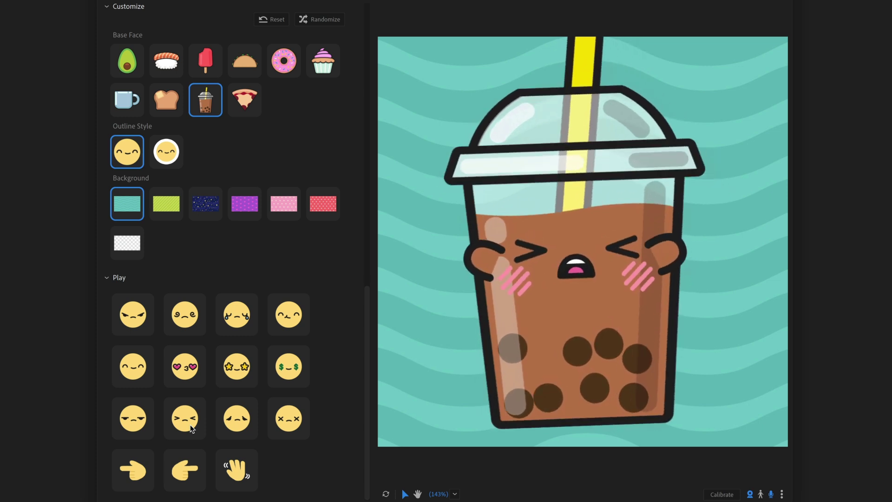
left_click(238, 424)
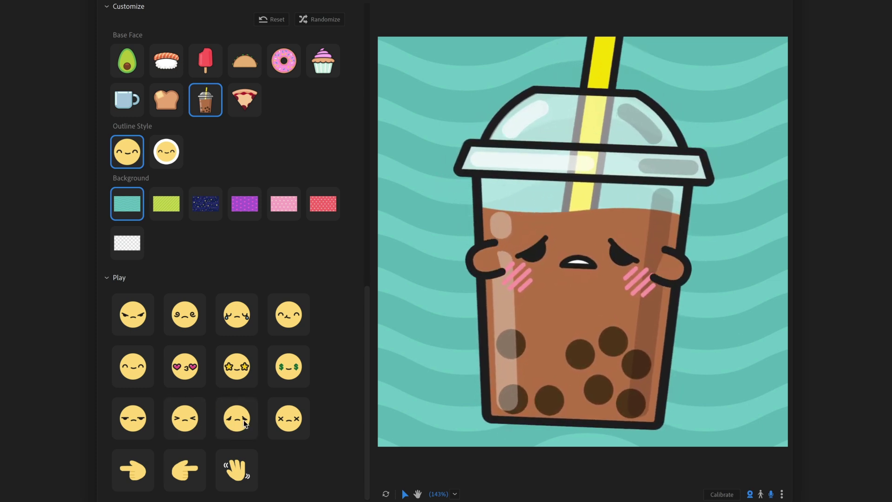
left_click(289, 418)
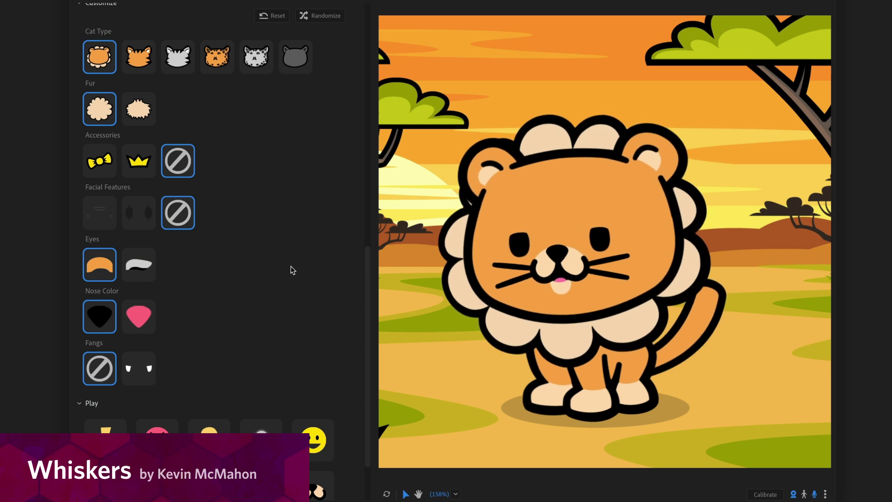
Randomize the Whiskers cat repeatedly, past grey cat and snow leopard, until it's an orange tiger with a bow
left_click(325, 17)
left_click(327, 18)
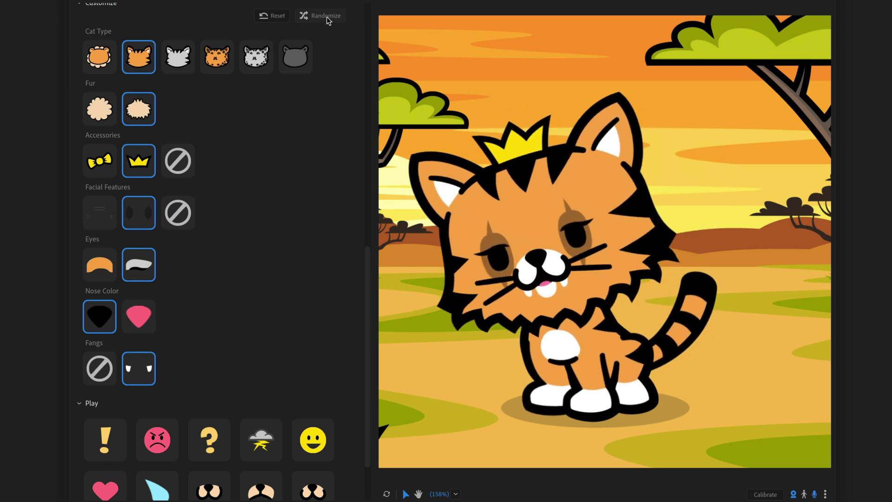
left_click(327, 17)
left_click(327, 17)
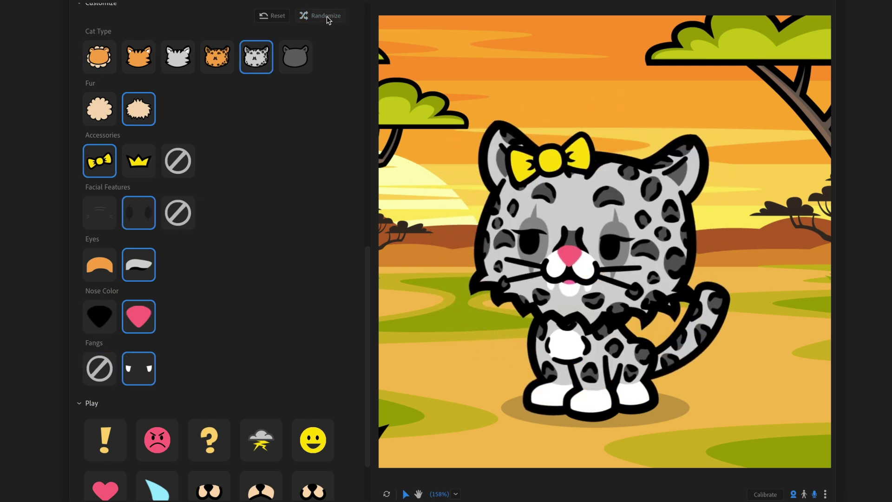
left_click(327, 15)
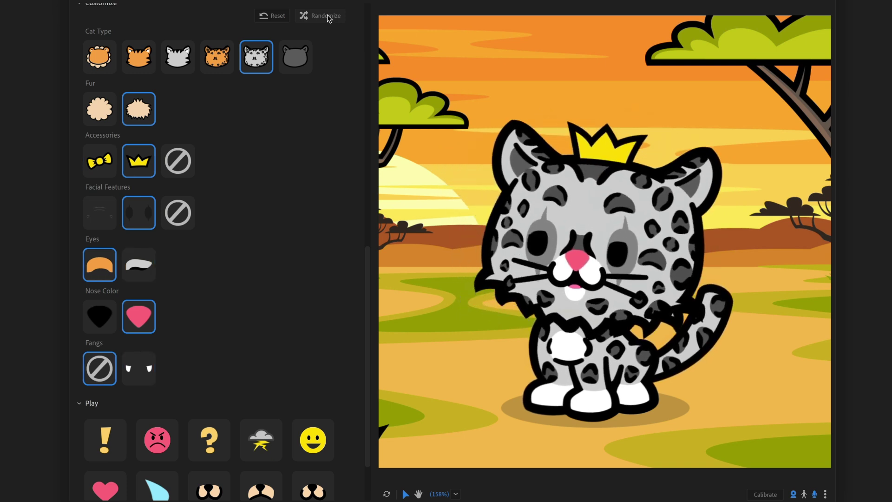
left_click(327, 17)
left_click(327, 15)
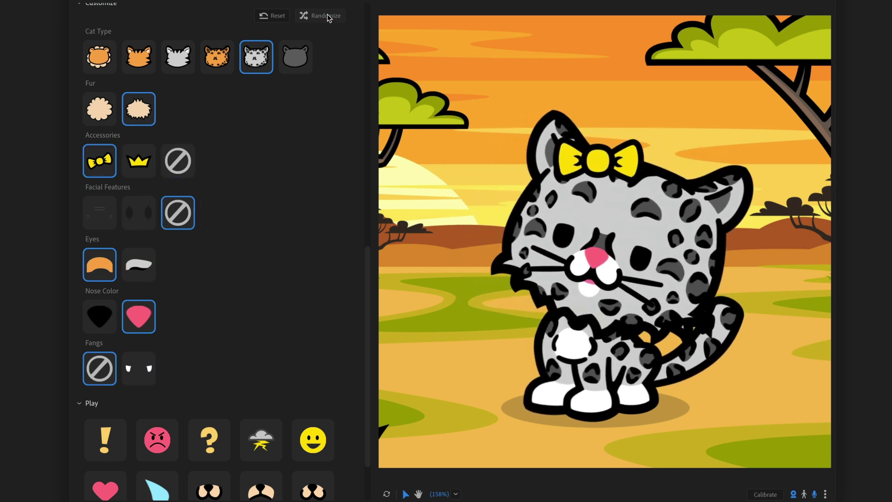
left_click(327, 14)
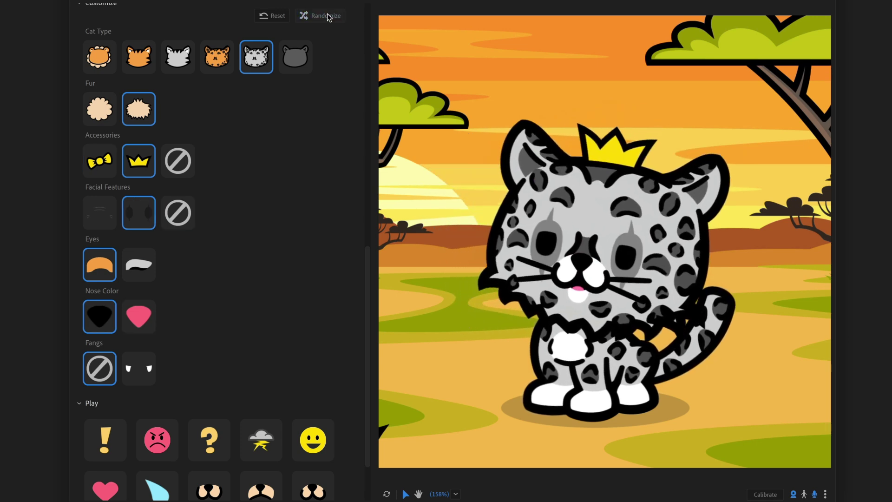
left_click(327, 16)
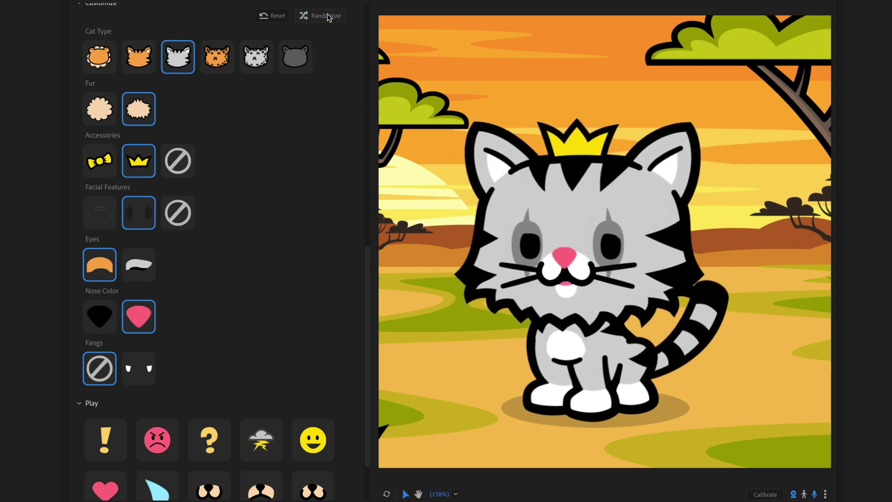
left_click(327, 16)
left_click(327, 16)
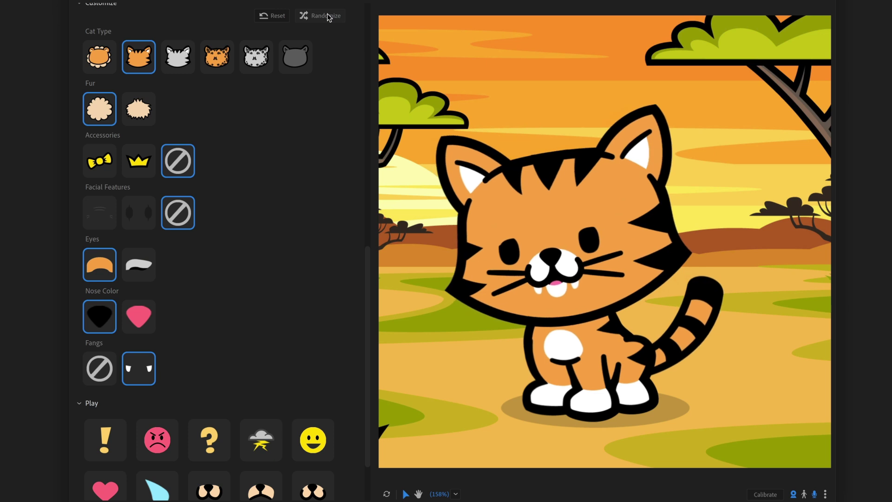
left_click(327, 16)
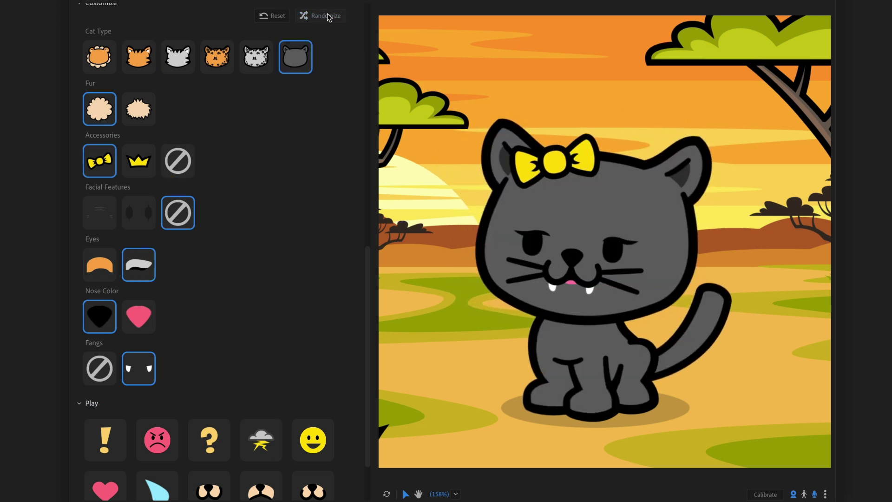
left_click(328, 16)
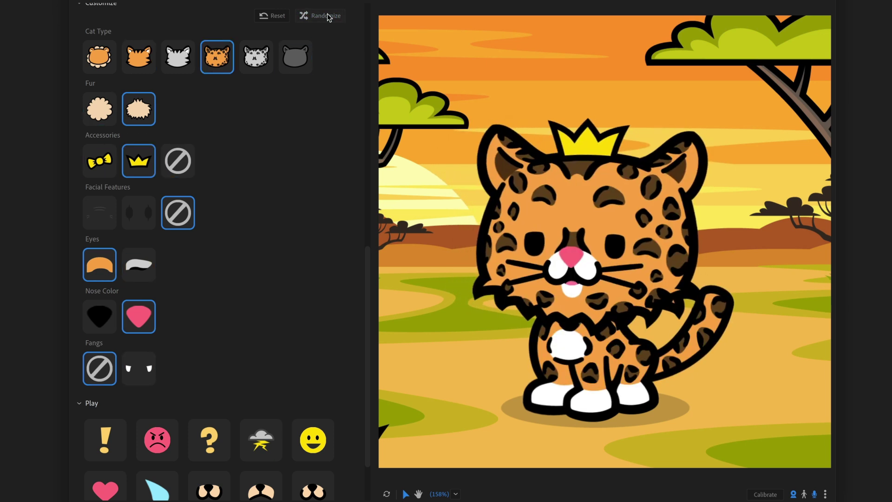
left_click(327, 16)
Play the tiger cat's exclamation, angry, question mark, storm cloud, smile, tail, paw and heart reactions
scroll(275, 204, "down", 3)
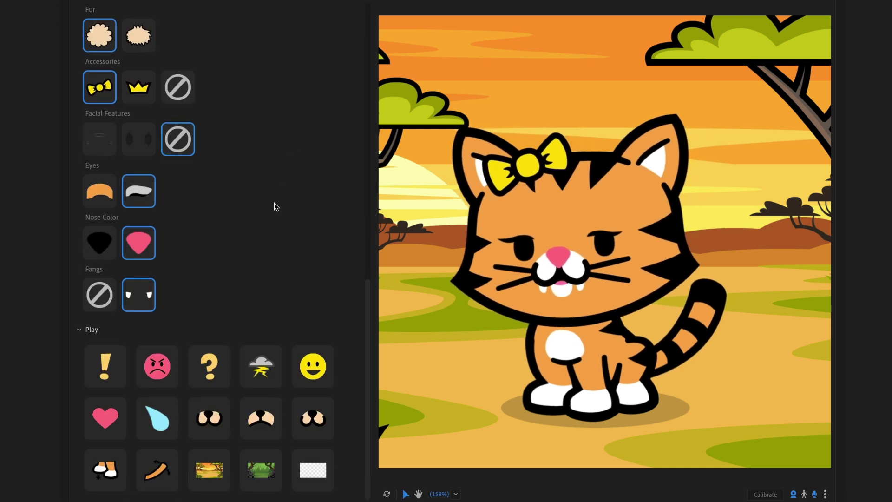
left_click(118, 374)
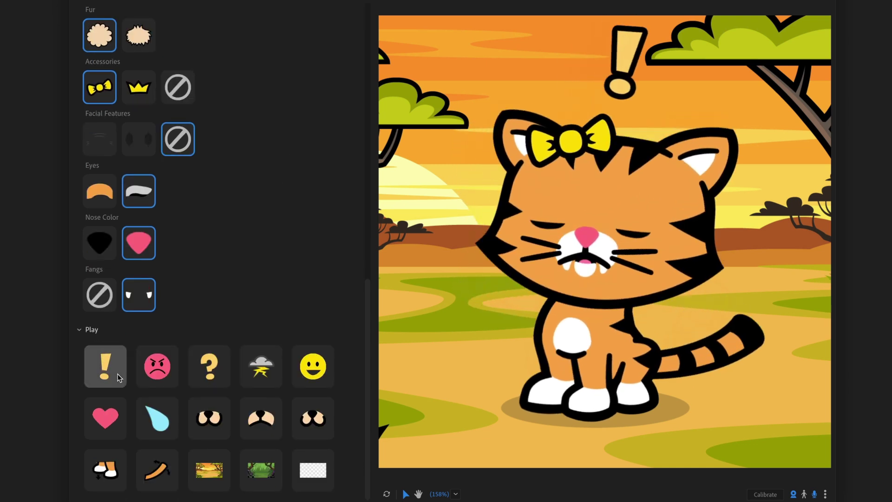
left_click(164, 373)
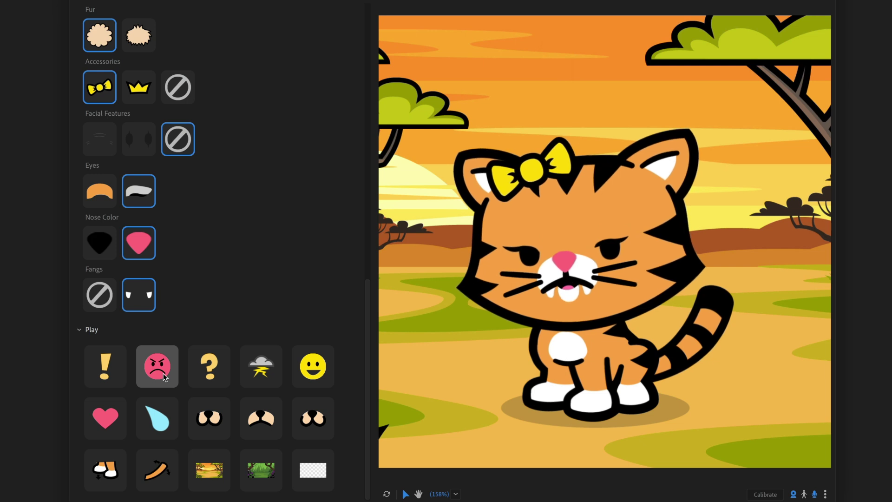
left_click(198, 372)
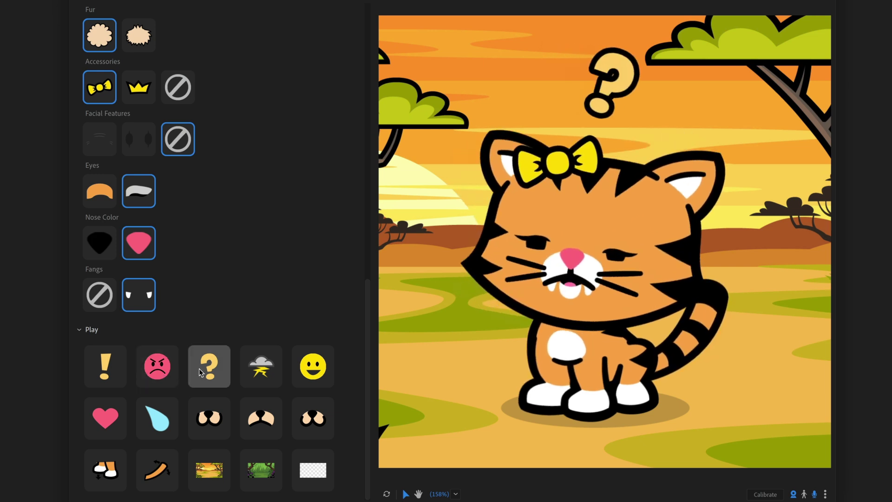
left_click(265, 374)
left_click(312, 375)
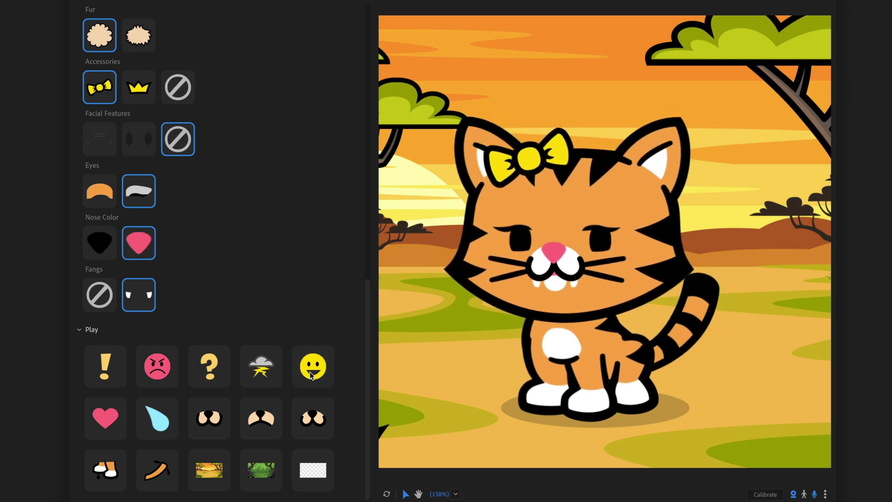
left_click(160, 472)
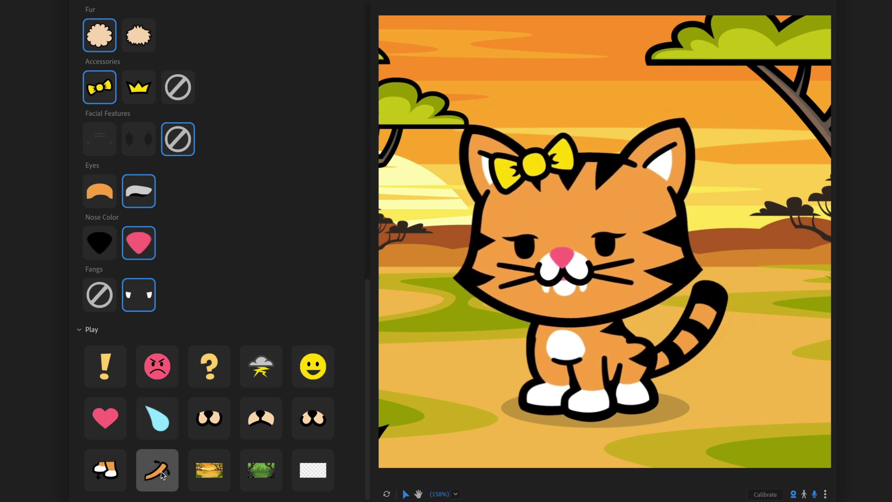
left_click(104, 475)
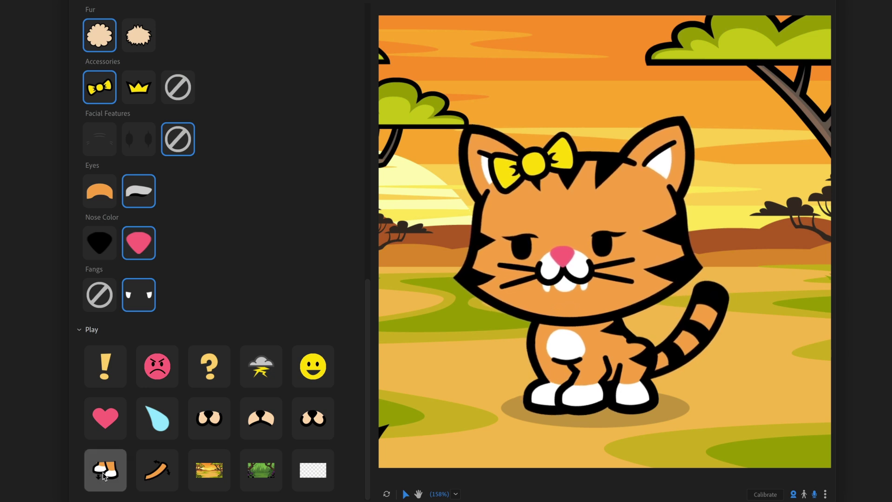
left_click(107, 420)
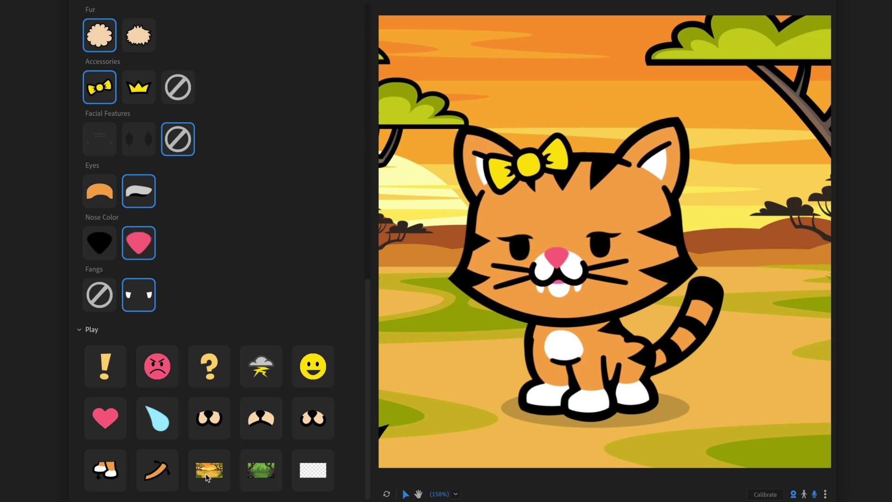
Try the jungle and transparent backgrounds, then restore the savanna sunset
left_click(261, 475)
left_click(311, 476)
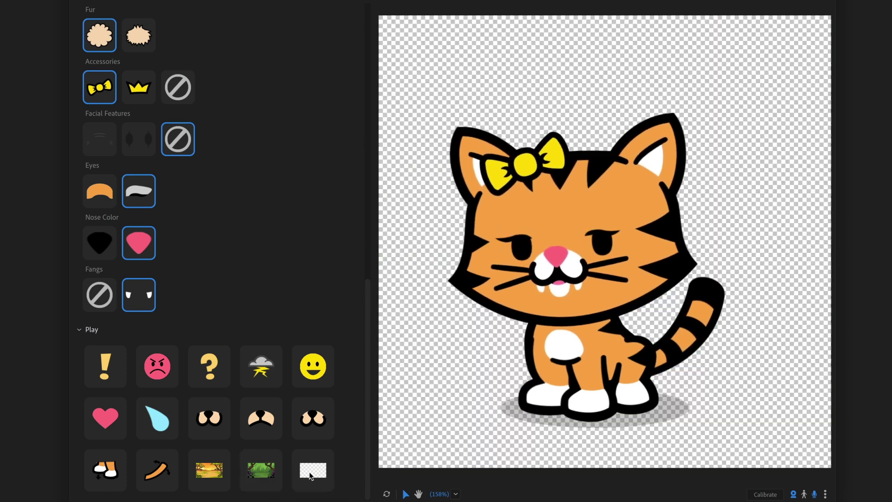
left_click(220, 479)
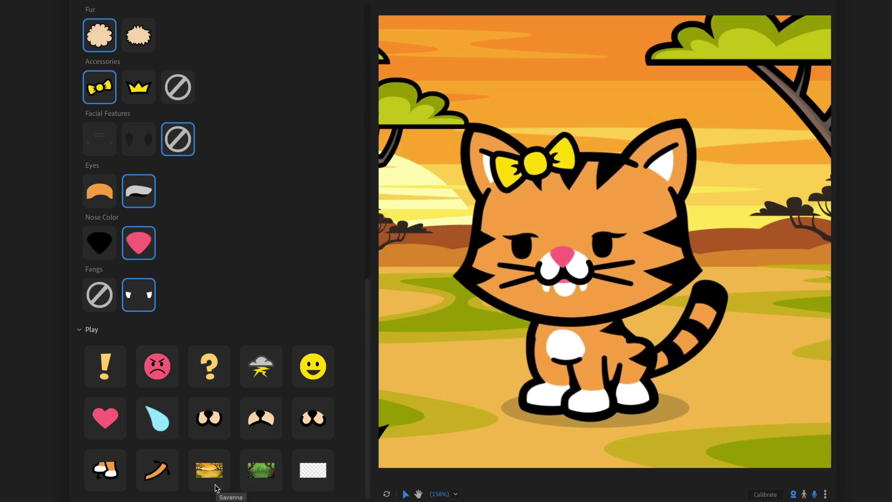